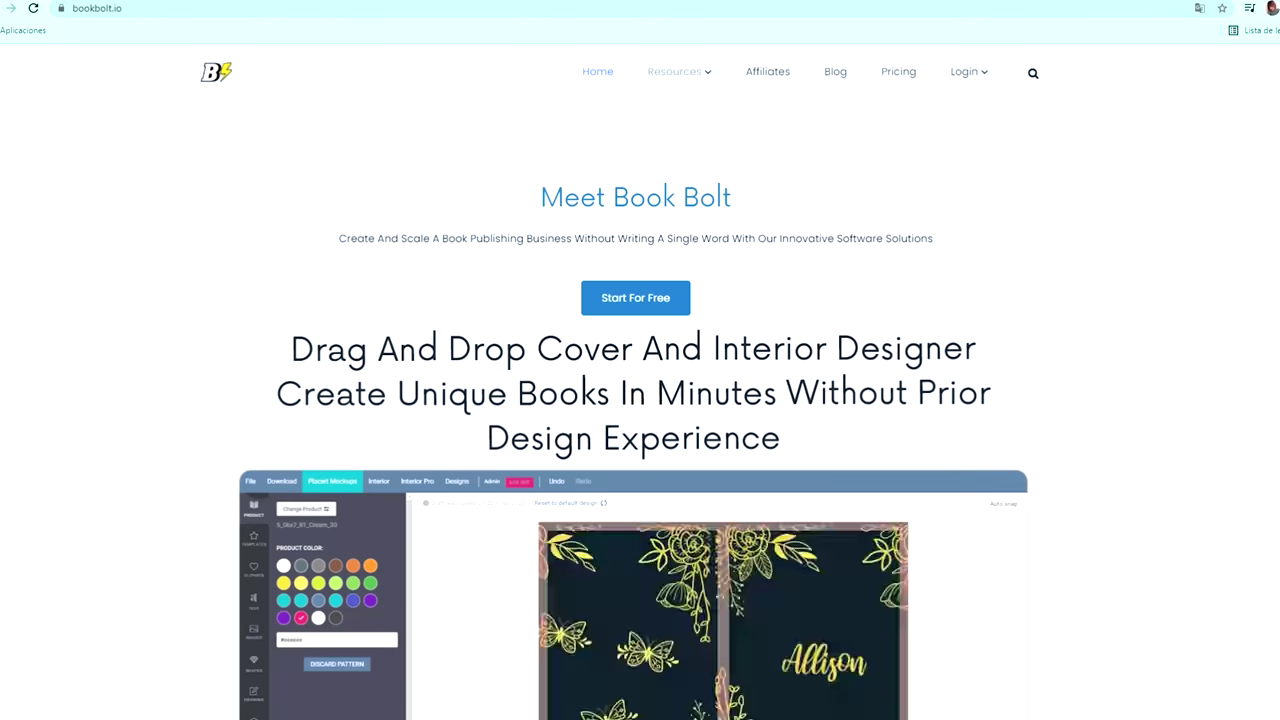
Look over the Book Bolt home page's features, private training and global community sections
scroll(640, 400, "down", 12)
scroll(640, 400, "down", 15)
scroll(640, 400, "down", 12)
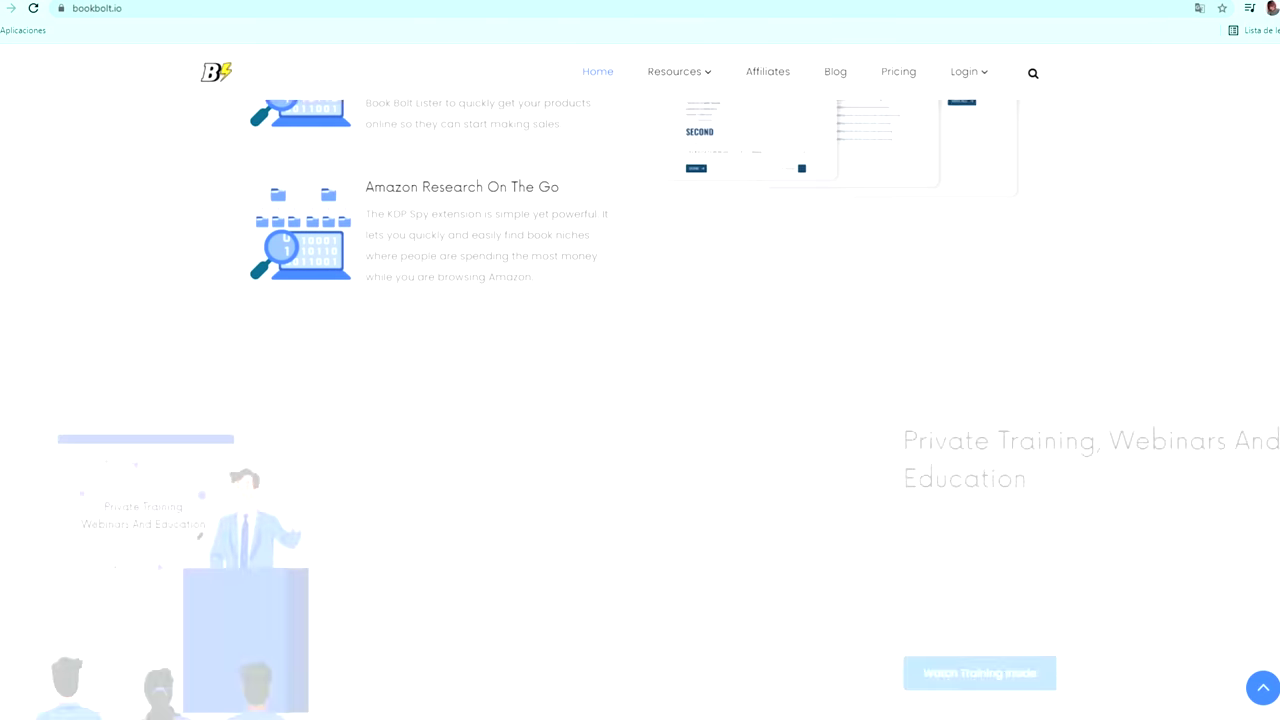
scroll(640, 400, "down", 5)
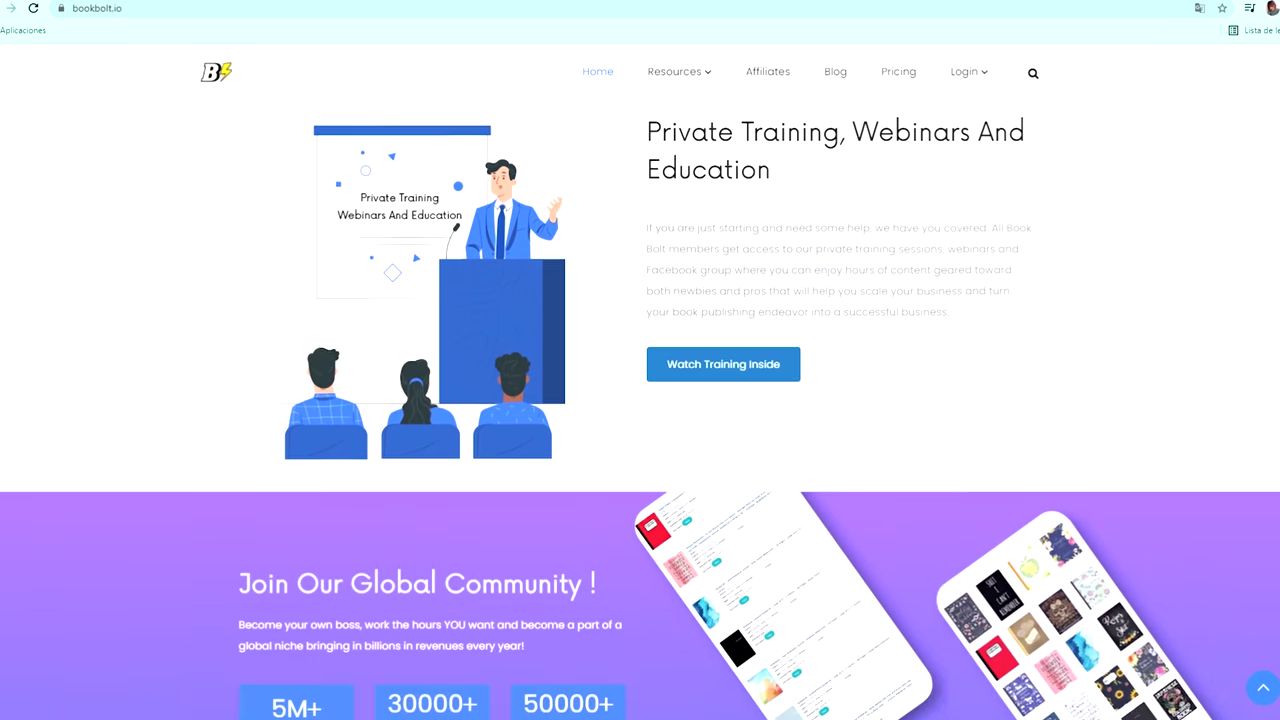
scroll(640, 400, "down", 9)
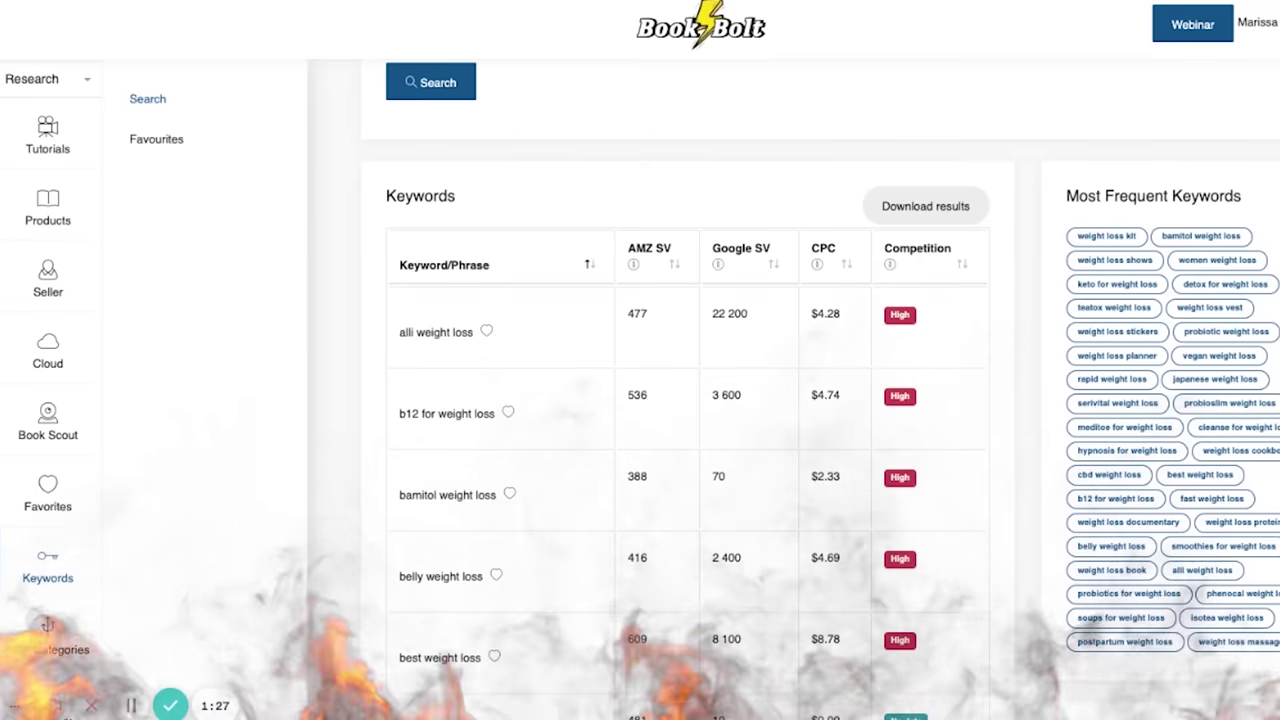
Sort the weight loss keyword results by Amazon search volume
left_click(674, 265)
left_click(674, 265)
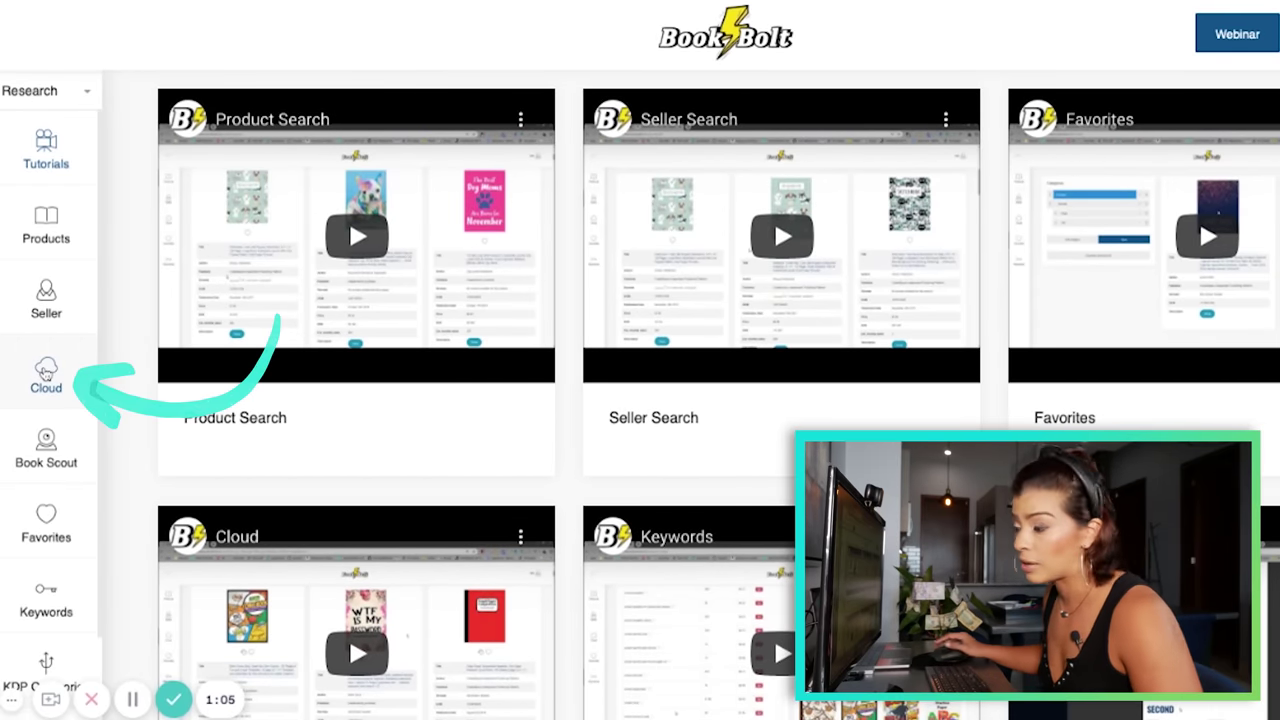
Open the Cloud research tool and search the Top 100 bestsellers in the Notebook category
left_click(45, 372)
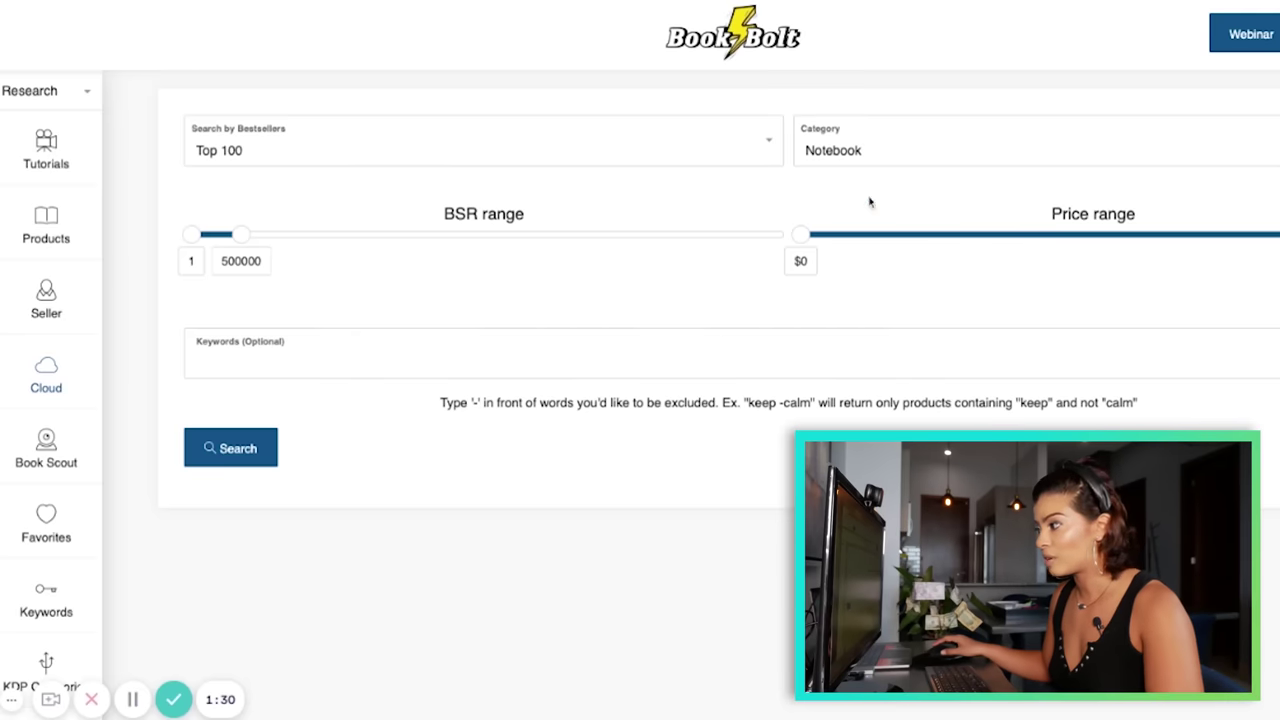
left_click(884, 158)
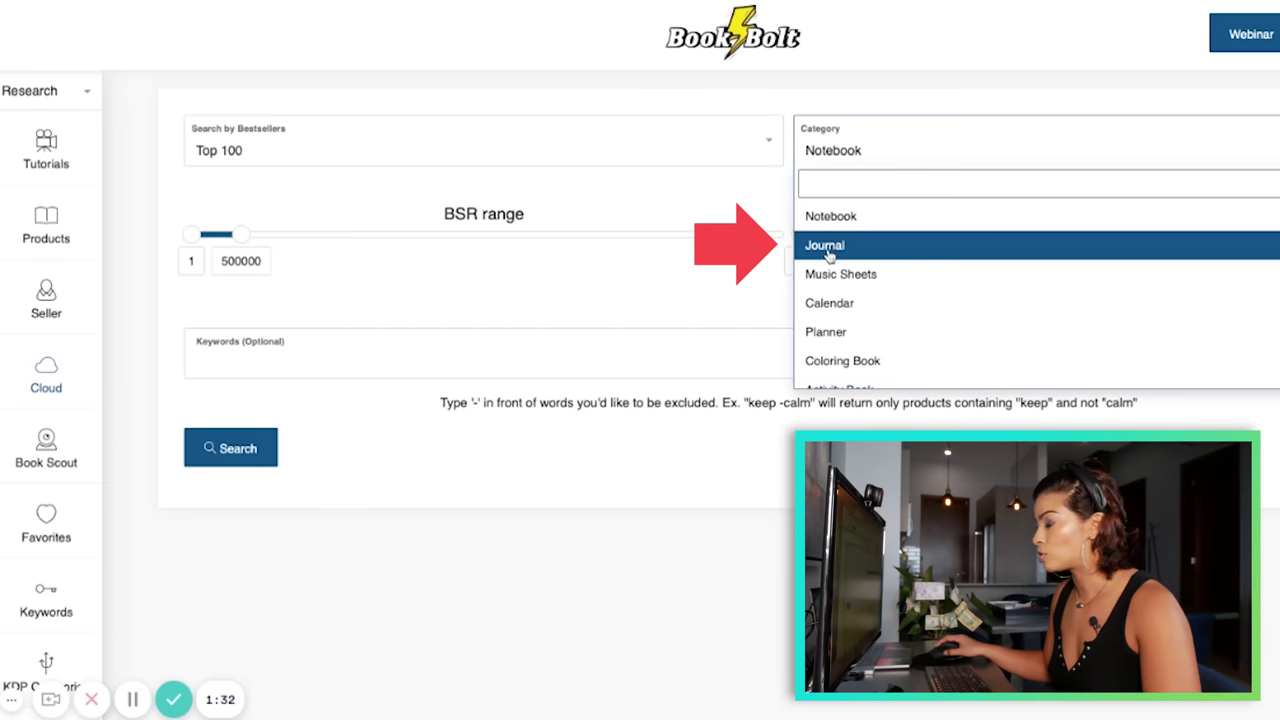
left_click(766, 197)
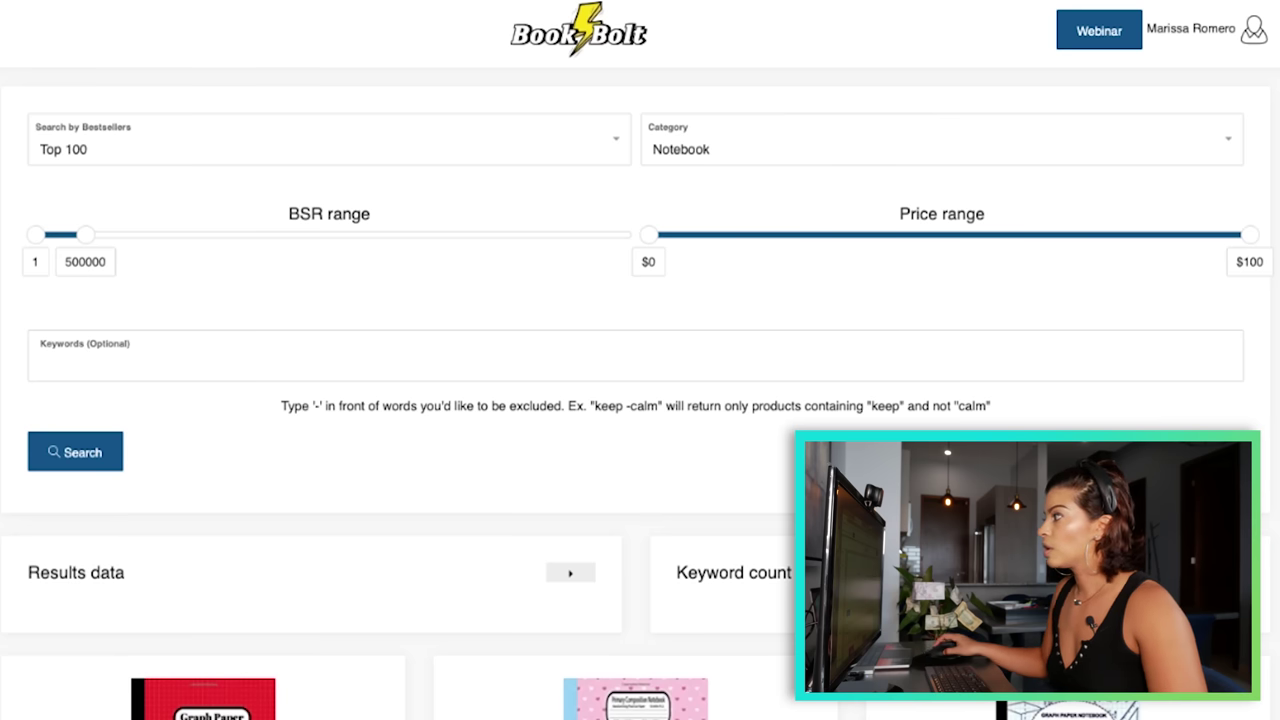
Examine the first rows of notebook bestsellers for cover style, reviews, price, BSR and estimated monthly sales
scroll(400, 400, "down", 8)
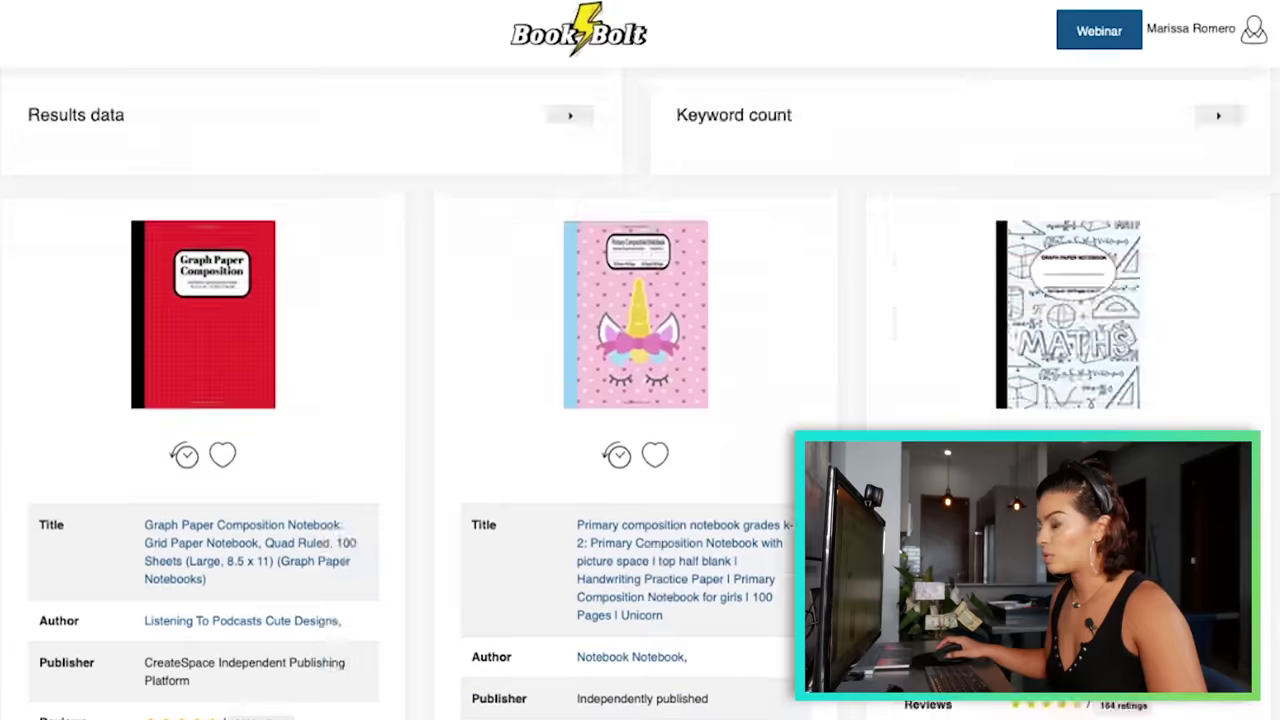
scroll(400, 400, "up", 4)
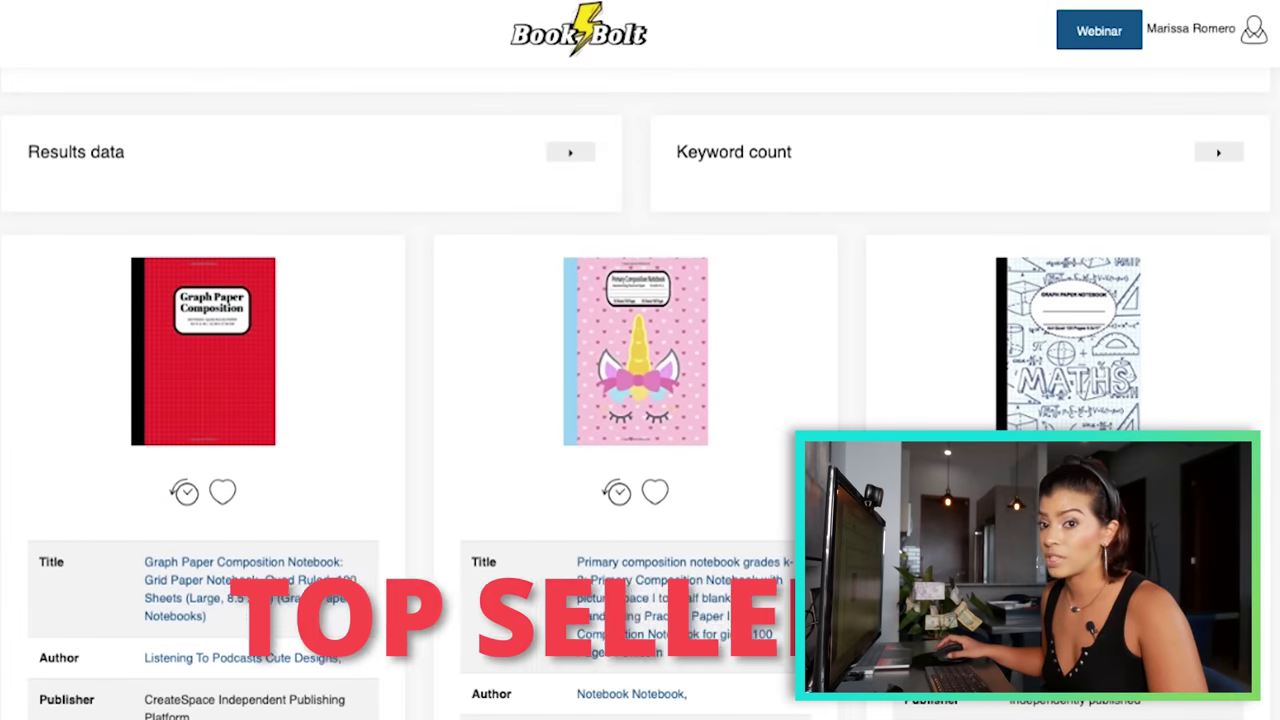
scroll(640, 400, "down", 2)
scroll(640, 400, "down", 6)
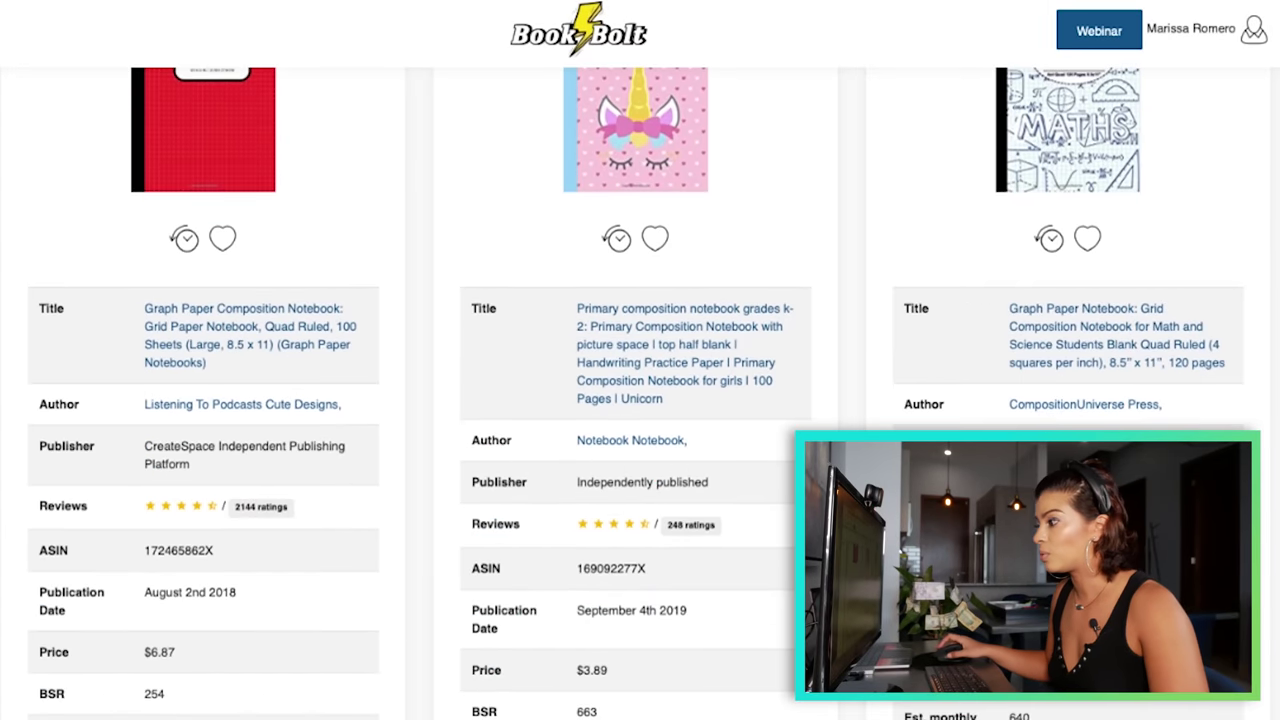
scroll(640, 400, "down", 4)
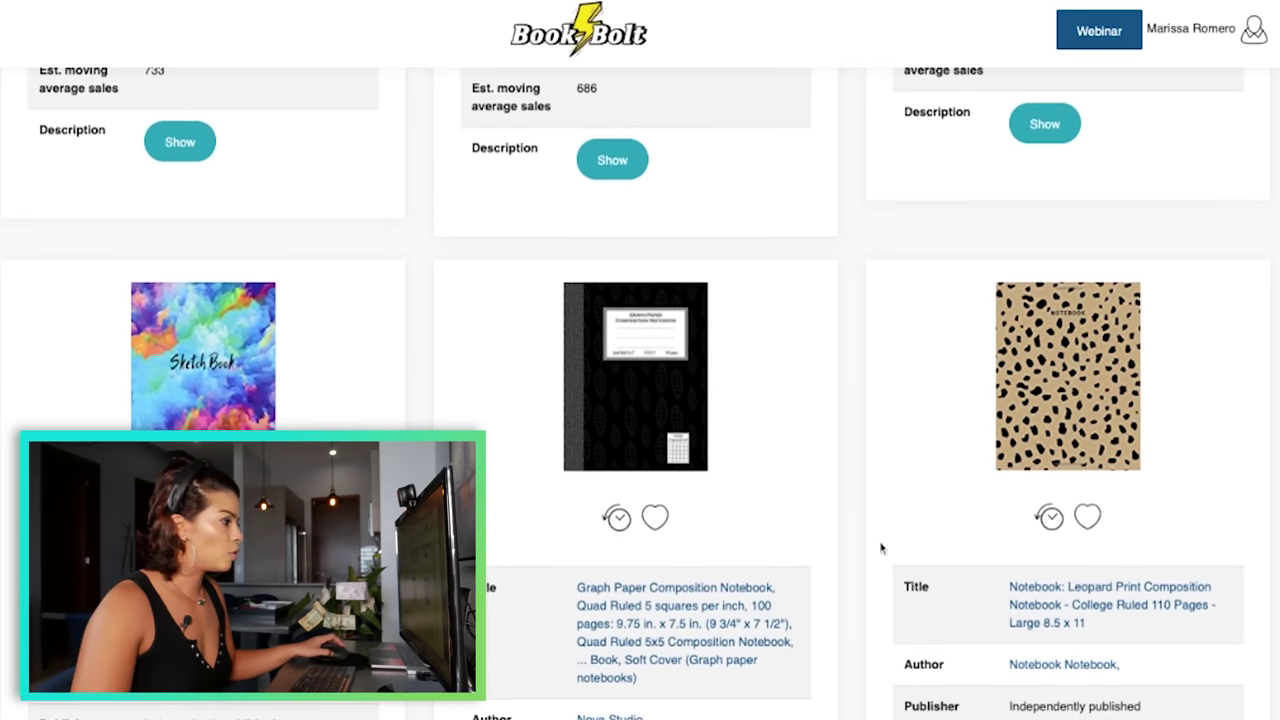
scroll(880, 548, "down", 2)
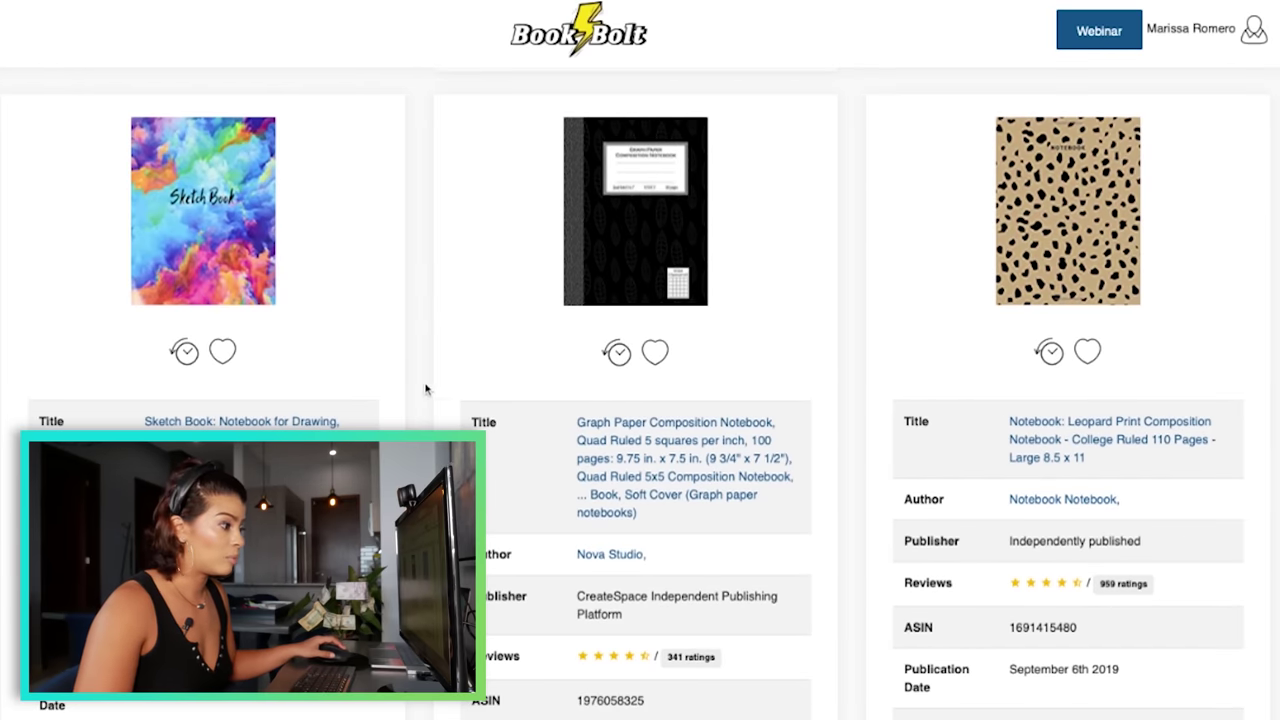
scroll(413, 424, "down", 2)
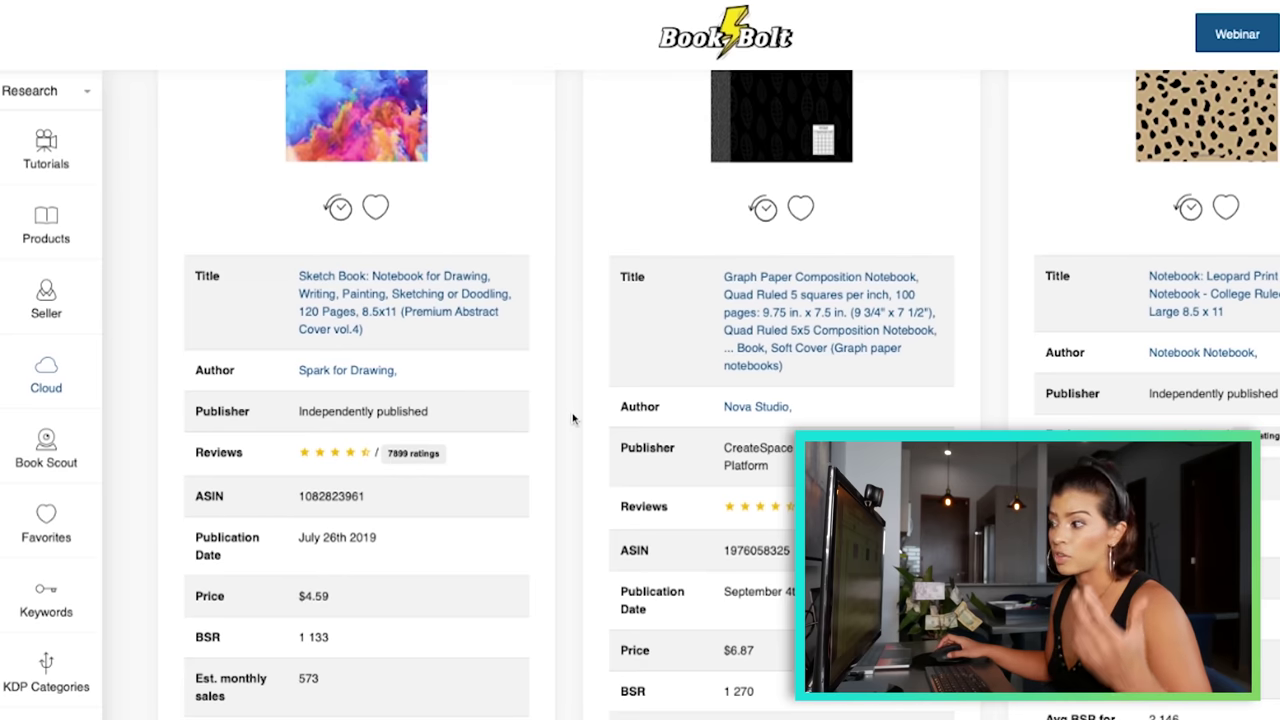
scroll(576, 419, "down", 3)
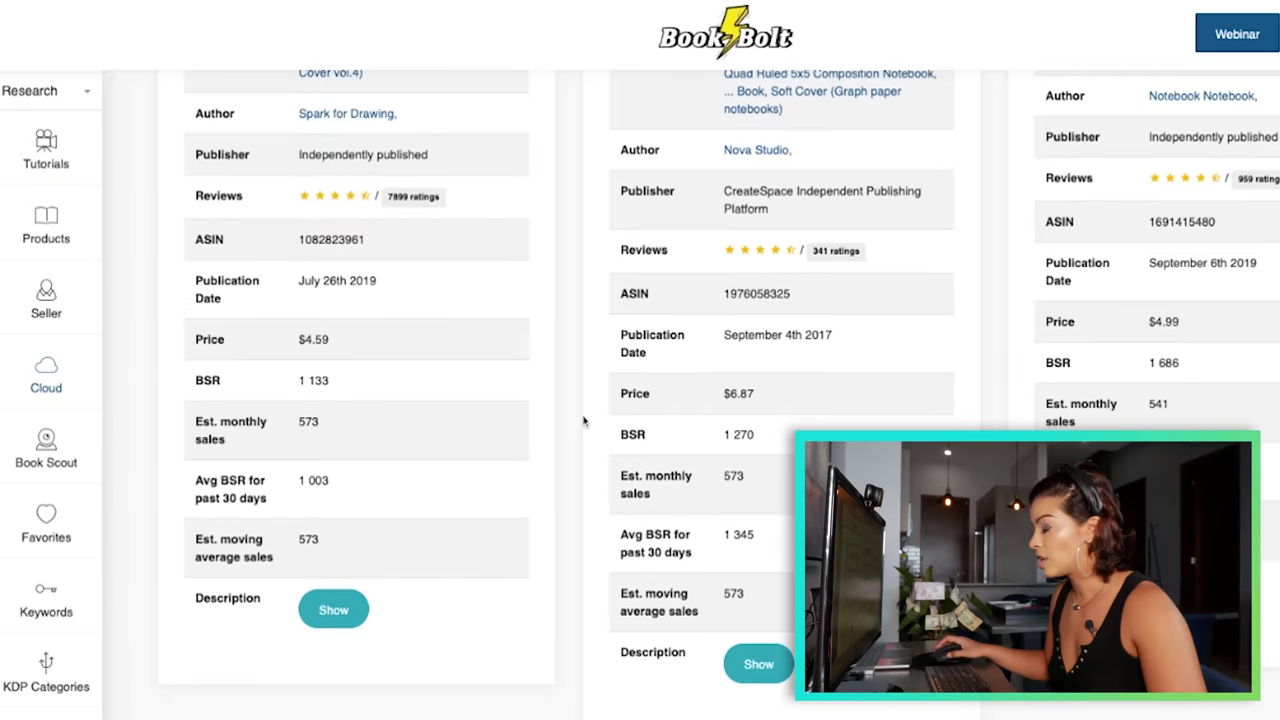
Examine the plain black cover notebook's listing, including its design, reviews, price, BSR and estimated sales
scroll(584, 421, "down", 6)
scroll(853, 341, "down", 2)
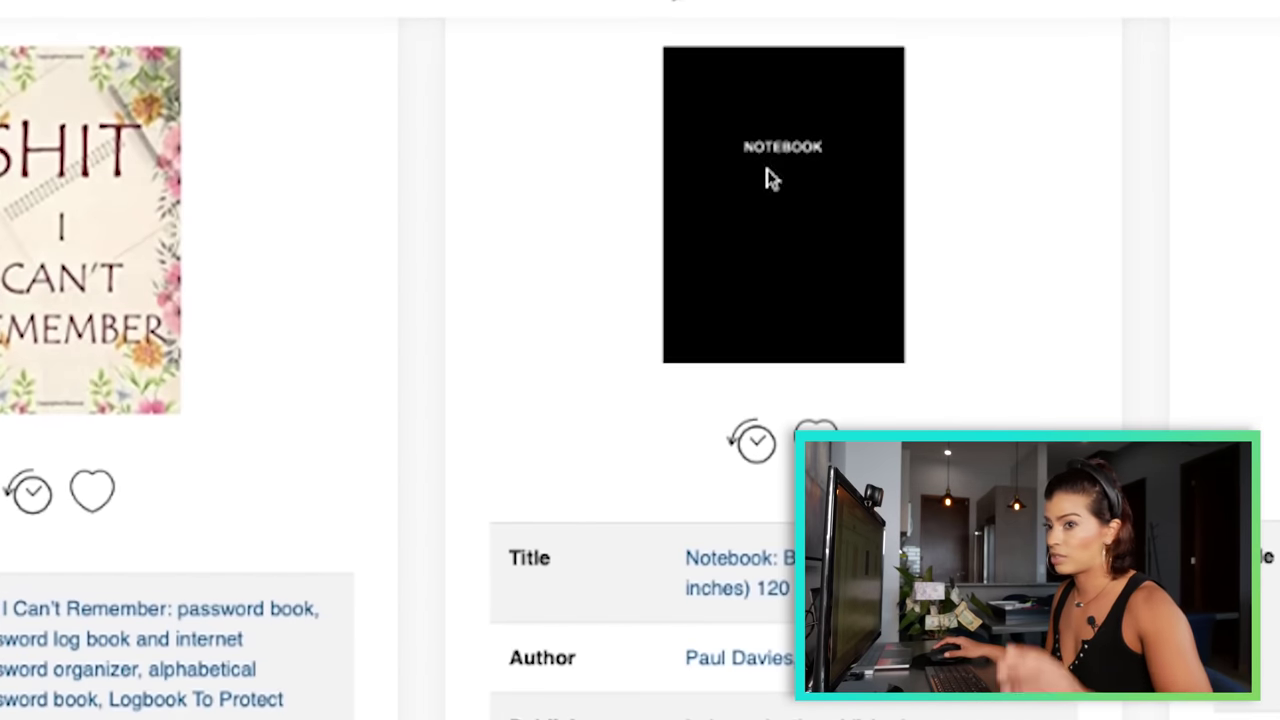
scroll(697, 529, "down", 4)
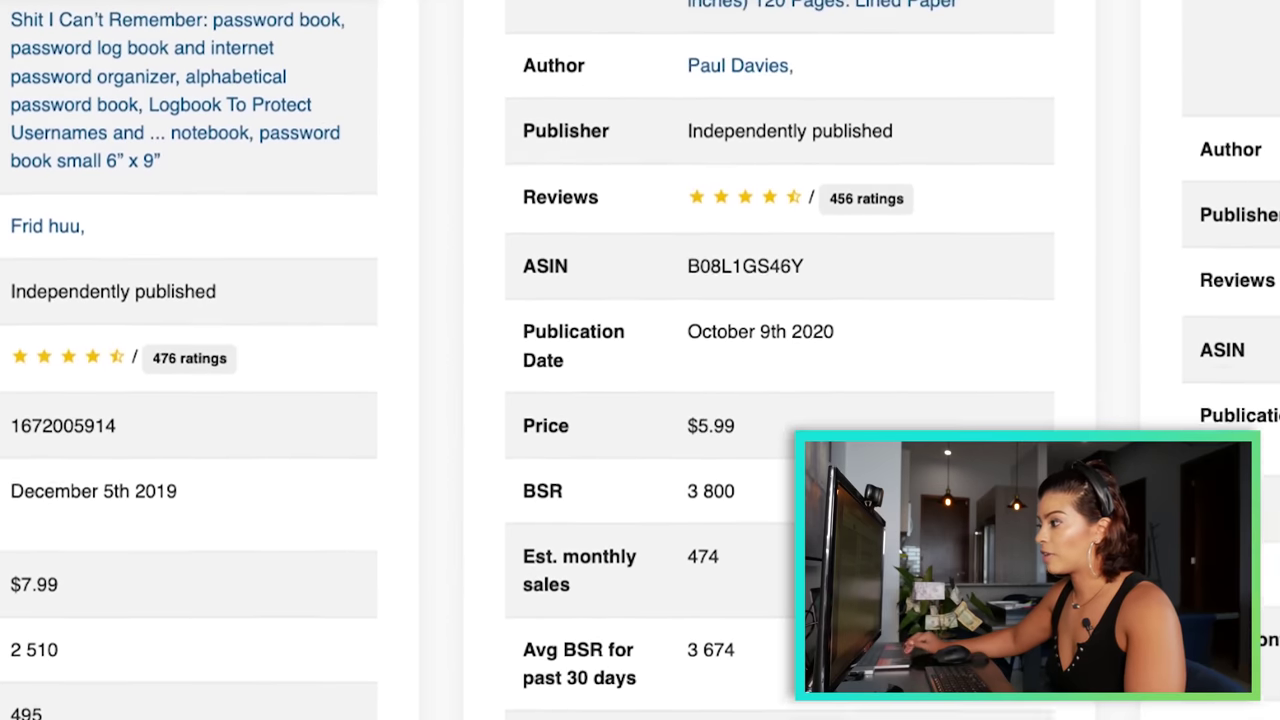
scroll(745, 245, "up", 2)
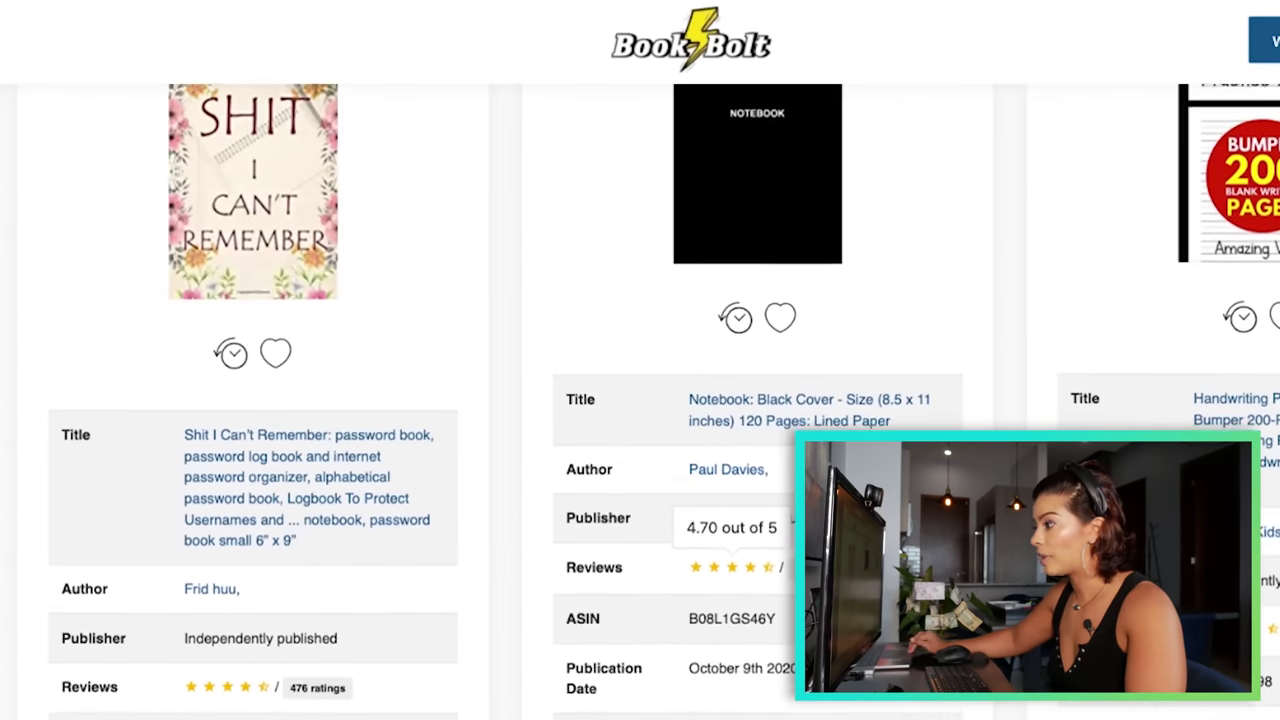
scroll(640, 400, "up", 2)
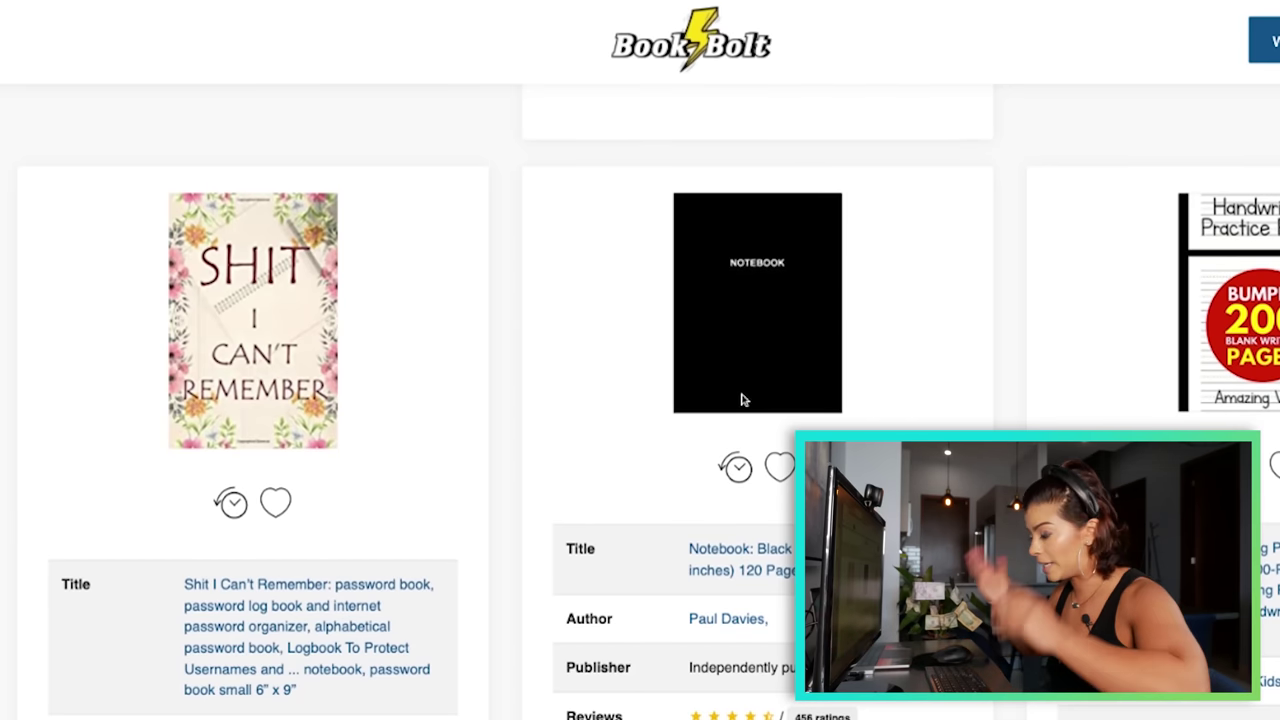
scroll(640, 400, "down", 8)
scroll(640, 400, "up", 2)
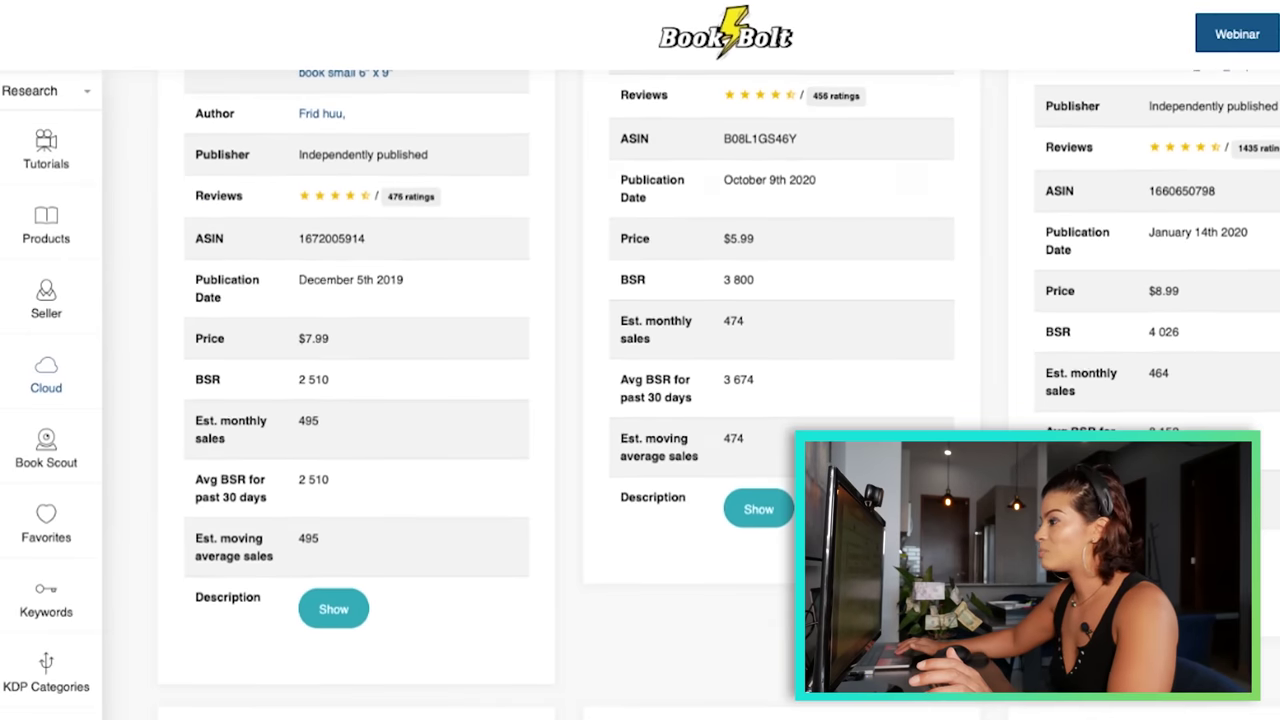
Browse further notebook bestsellers, comparing graph paper, composition and plain cover designs with their sales data
scroll(640, 400, "down", 7)
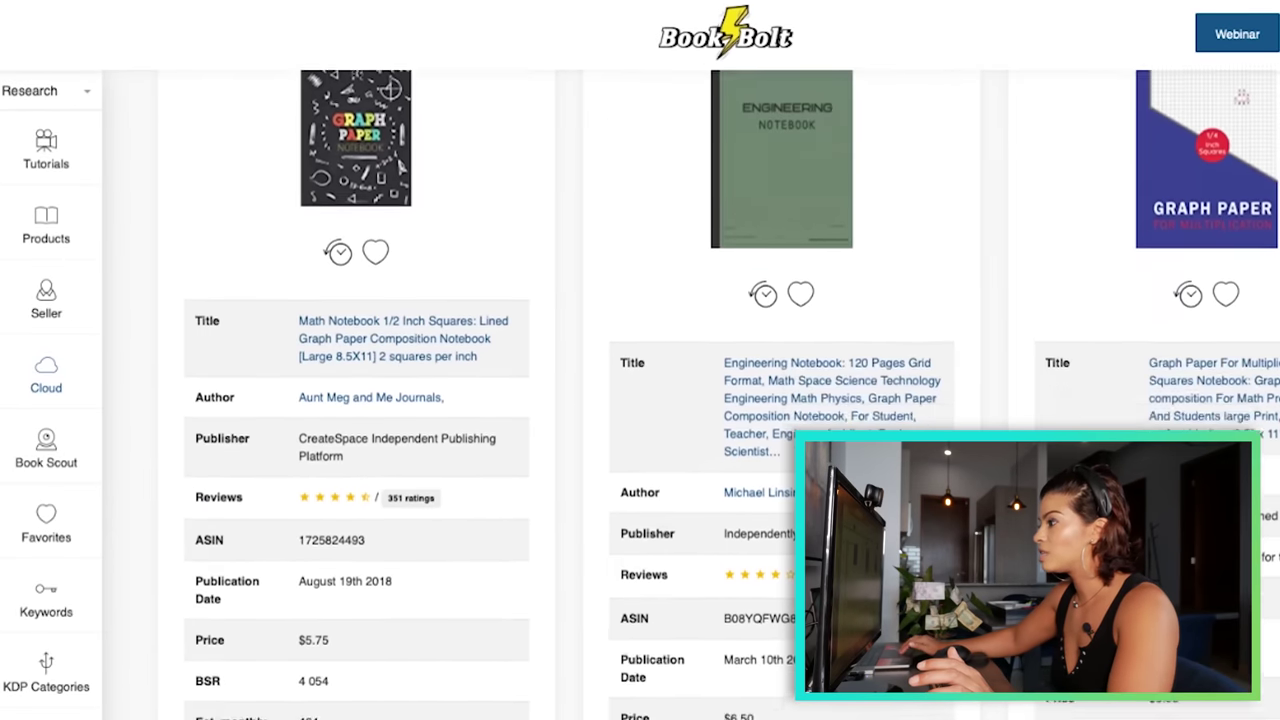
scroll(640, 400, "up", 1)
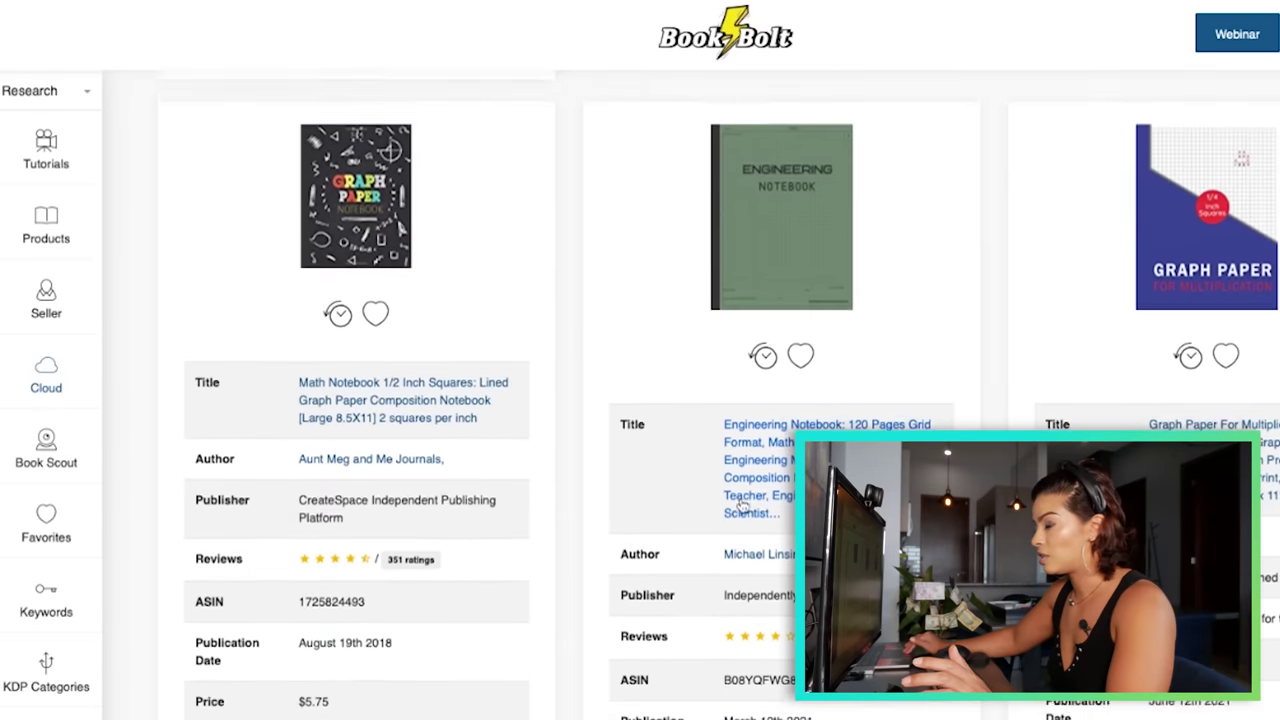
scroll(743, 505, "down", 3)
scroll(743, 505, "down", 7)
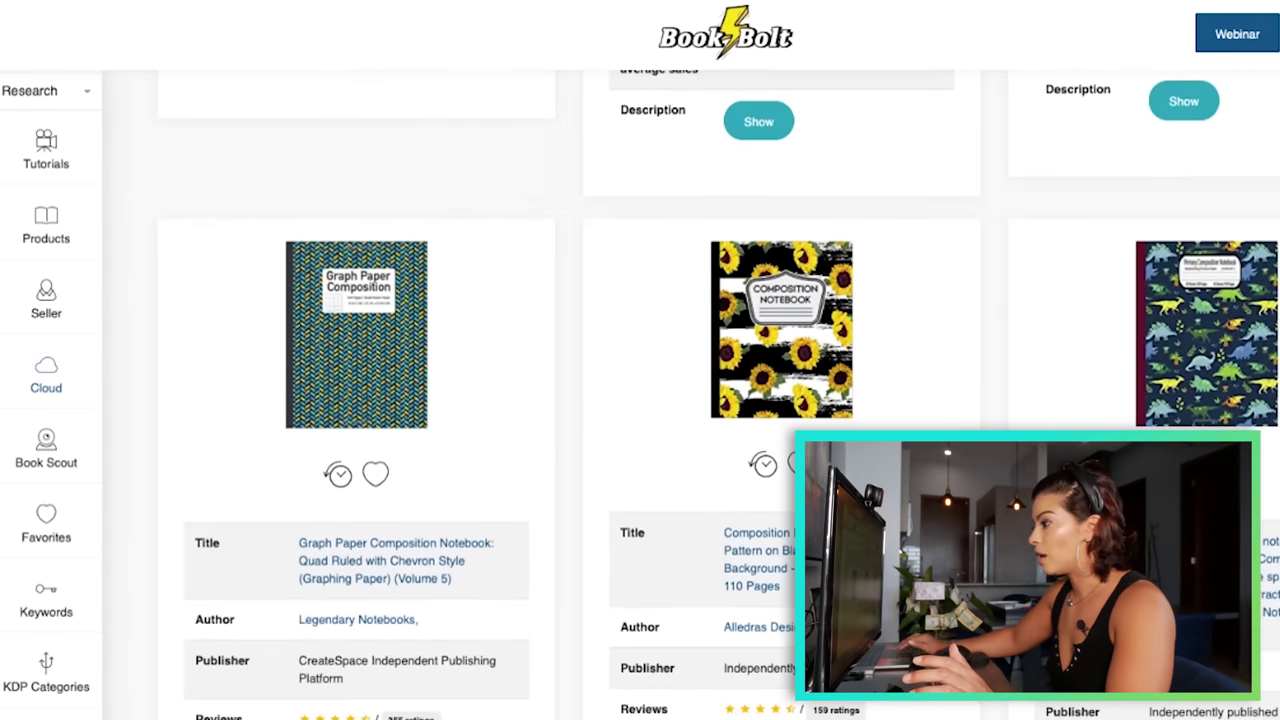
scroll(740, 456, "down", 3)
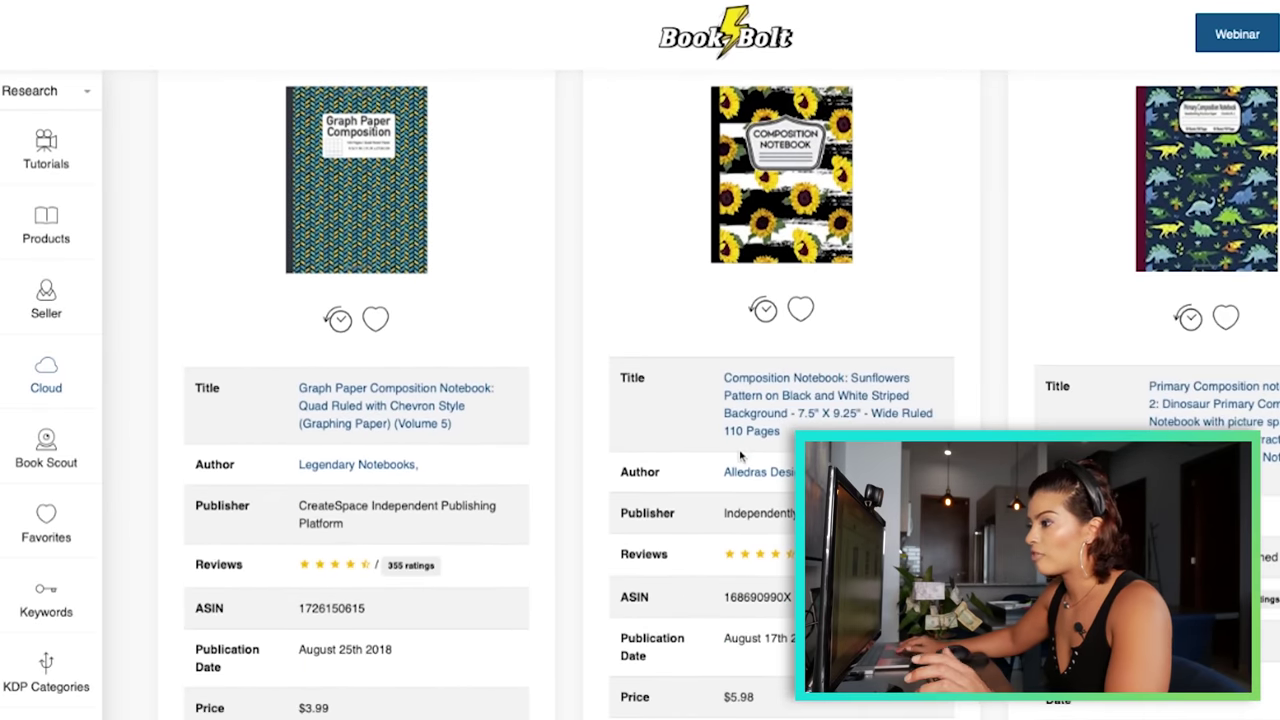
scroll(740, 456, "down", 15)
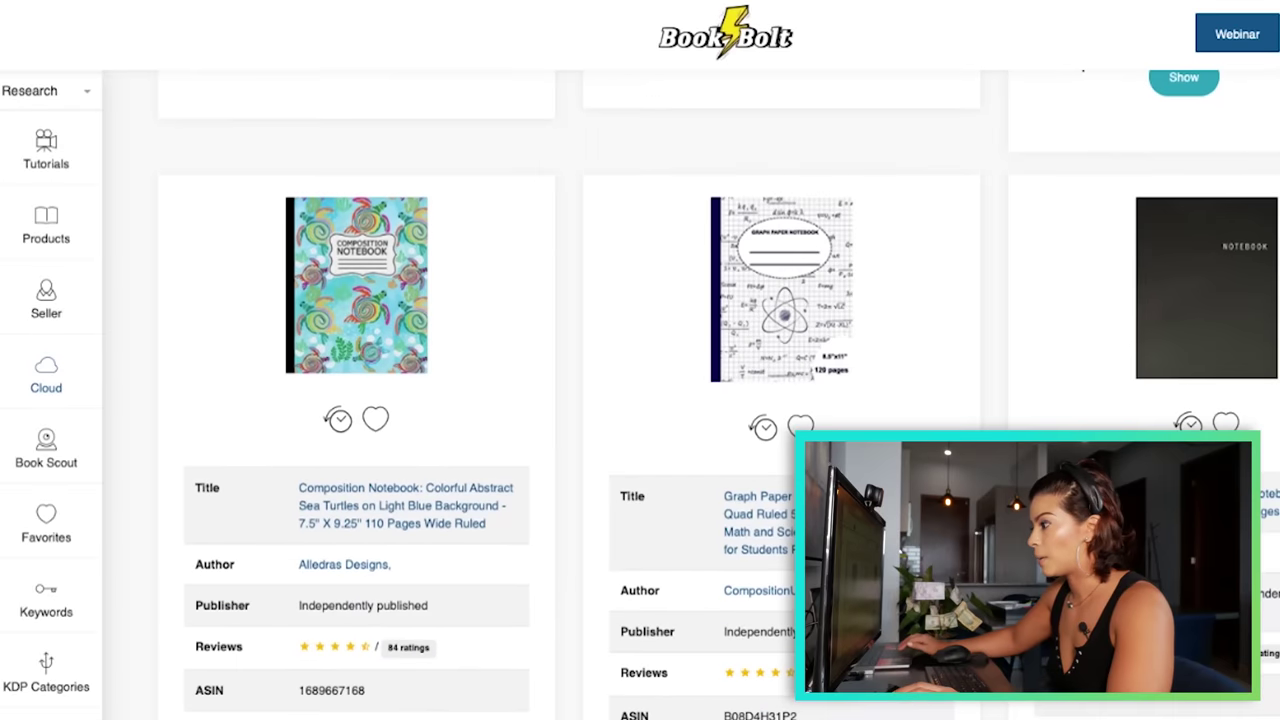
scroll(556, 464, "down", 14)
scroll(556, 464, "down", 3)
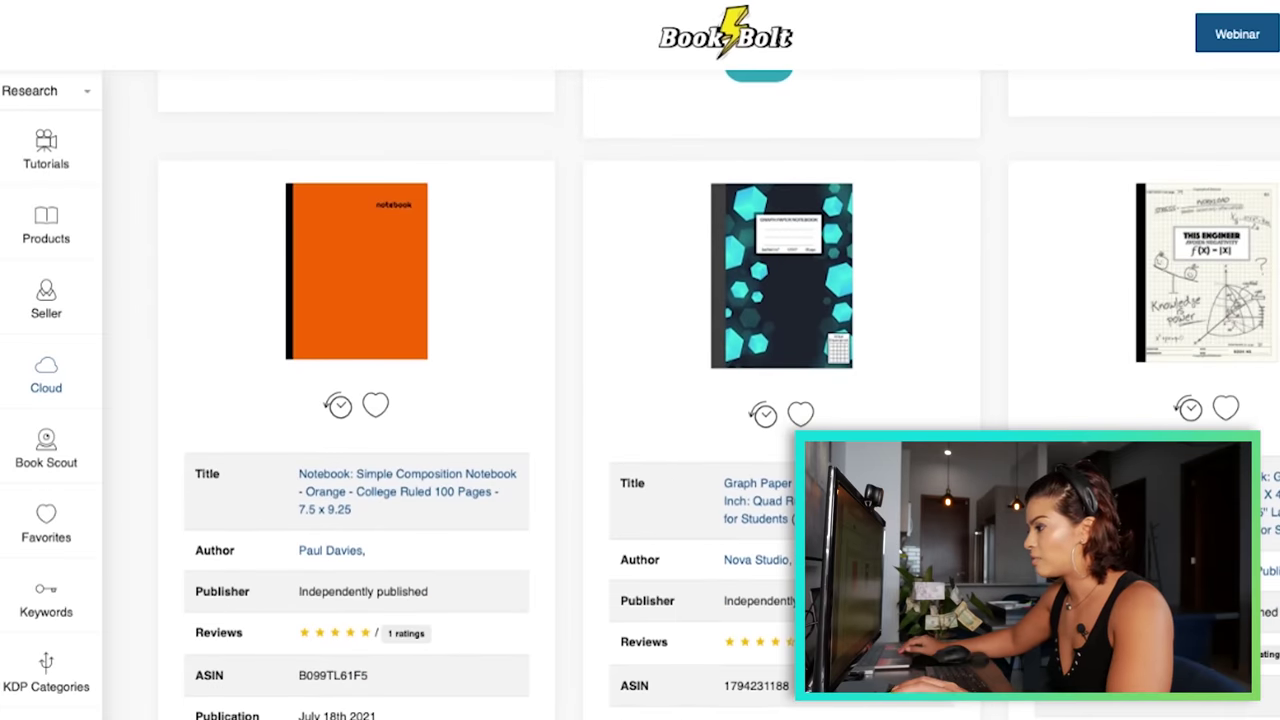
scroll(640, 394, "down", 12)
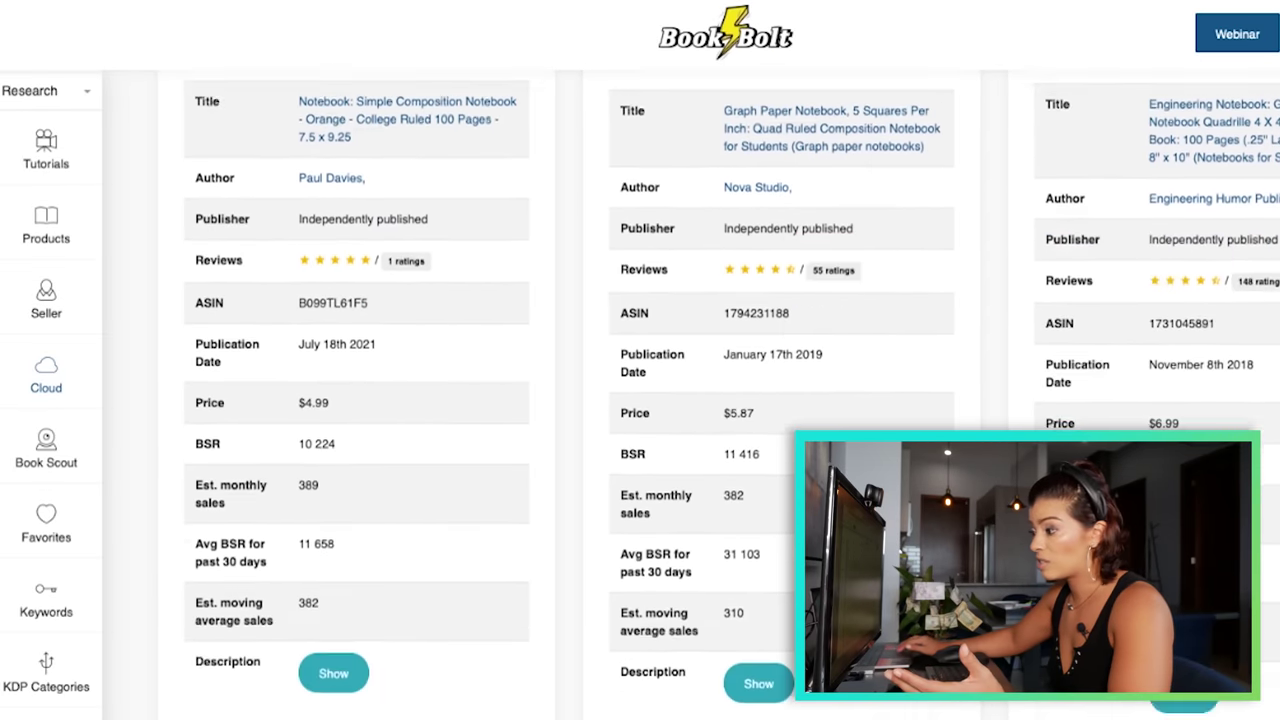
scroll(640, 394, "down", 11)
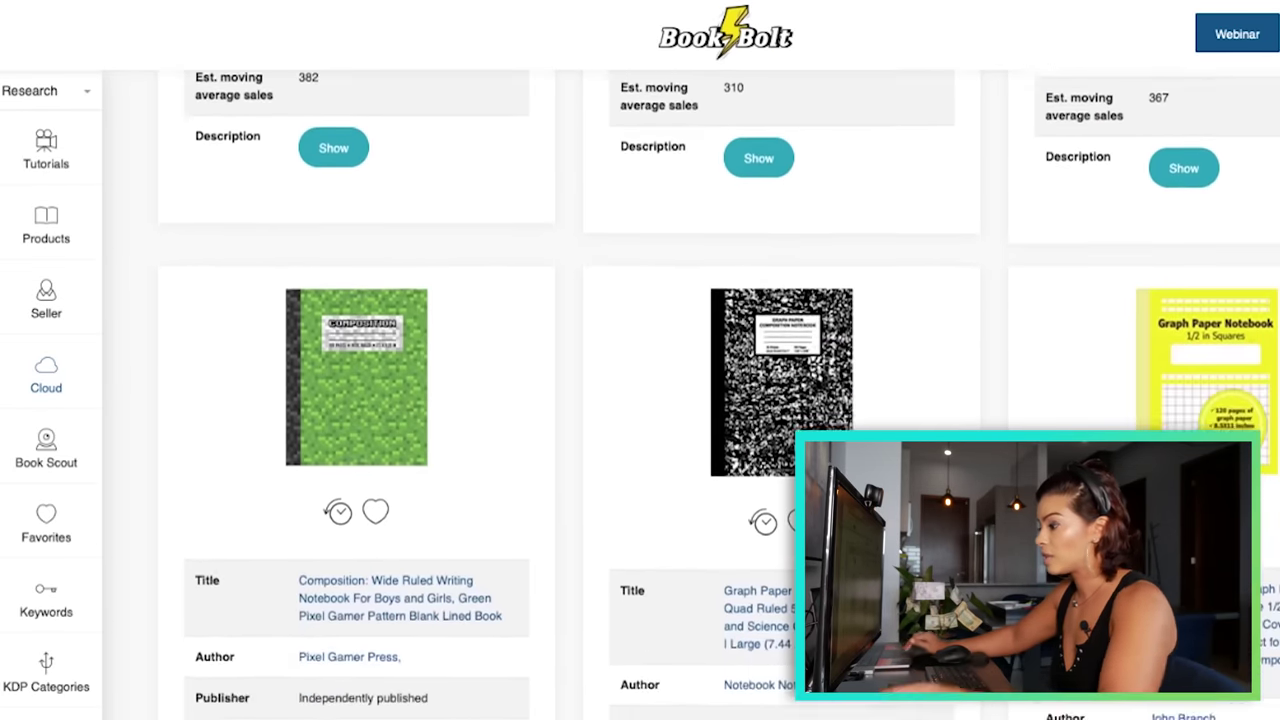
Check the sales data of the black marbled graph paper composition notebook, highlighting its BSR value
scroll(783, 485, "down", 3)
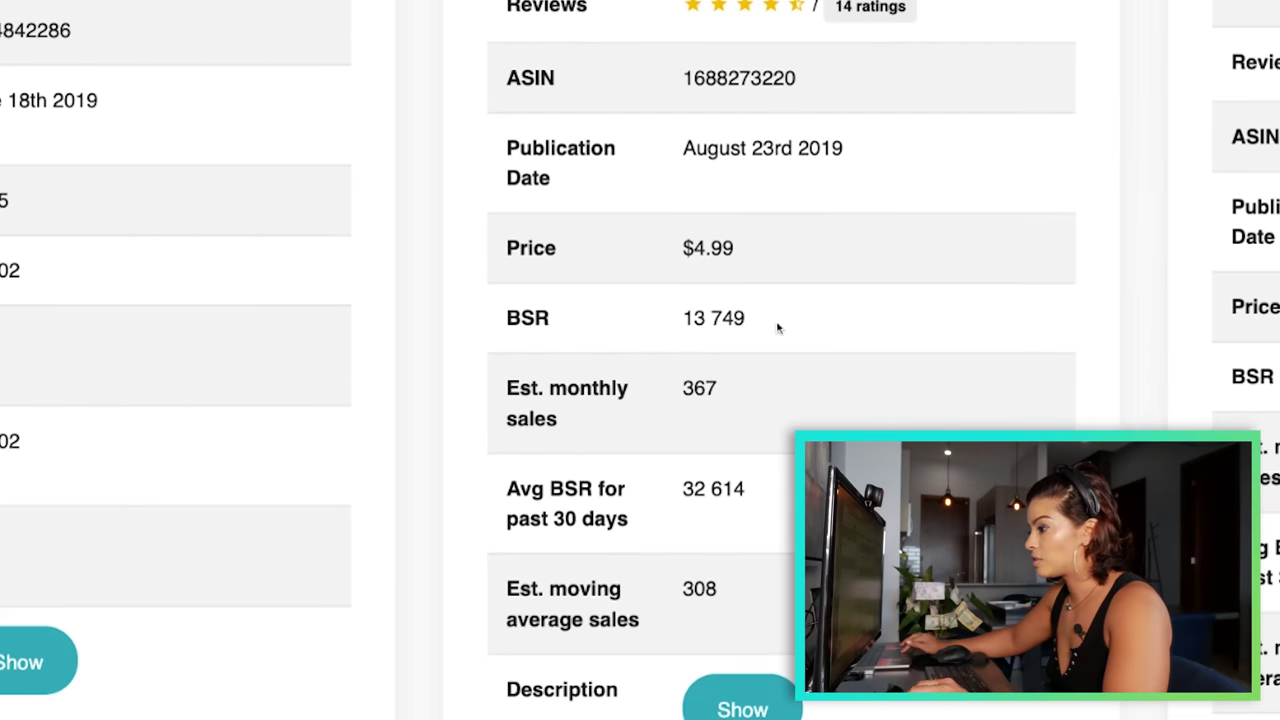
triple_click(685, 318)
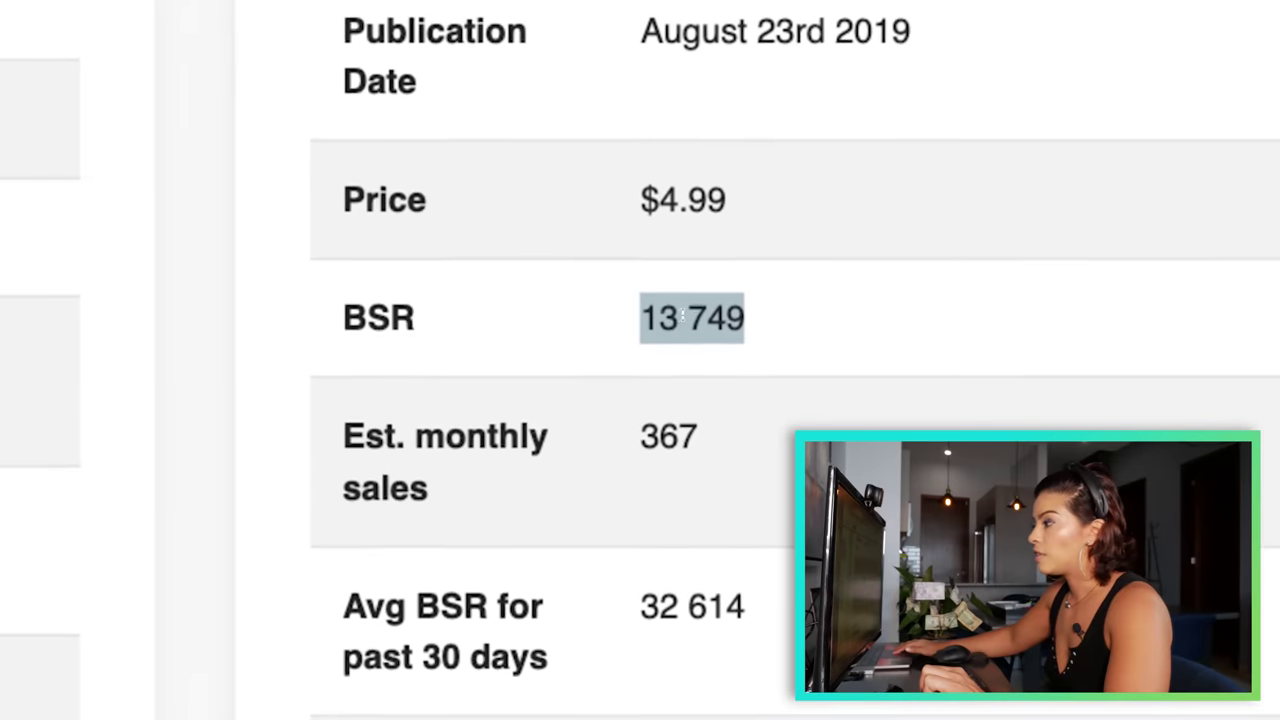
left_click(688, 326)
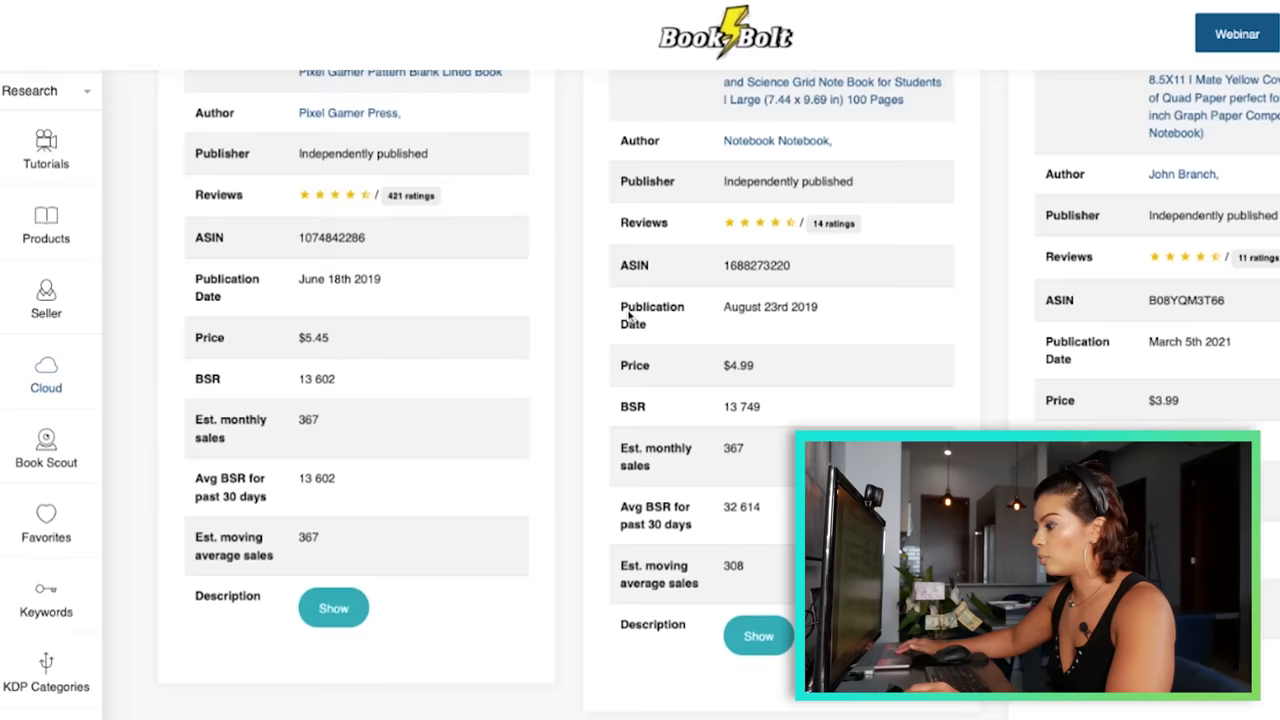
Examine the floral address book's cover and sales data, and review the bestsellers listed below it
scroll(628, 316, "down", 5)
scroll(628, 316, "down", 1)
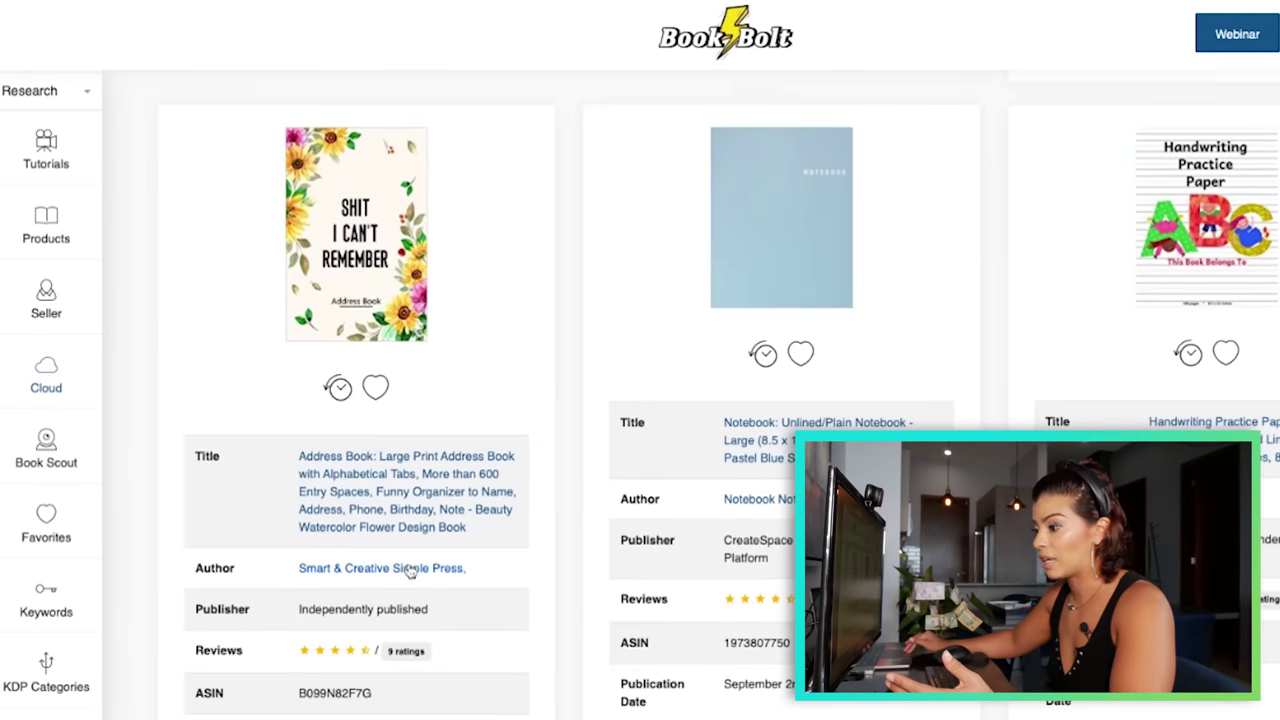
scroll(454, 458, "up", 1)
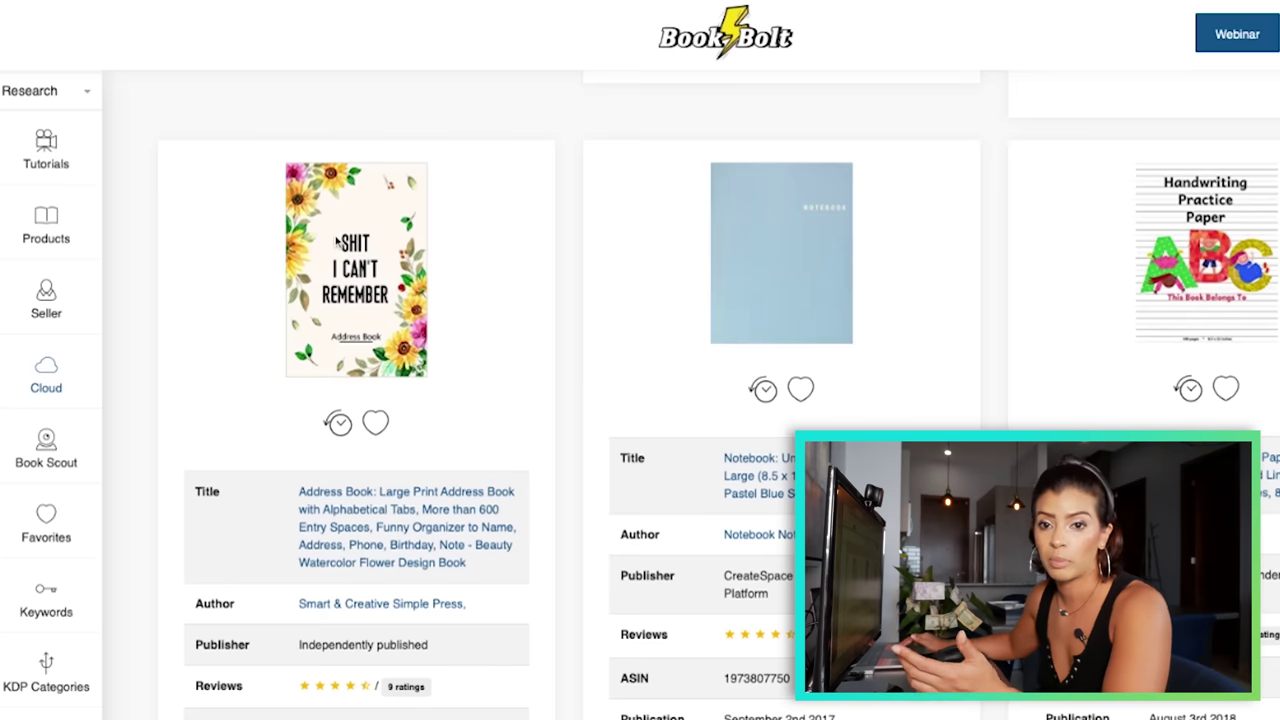
scroll(320, 515, "down", 10)
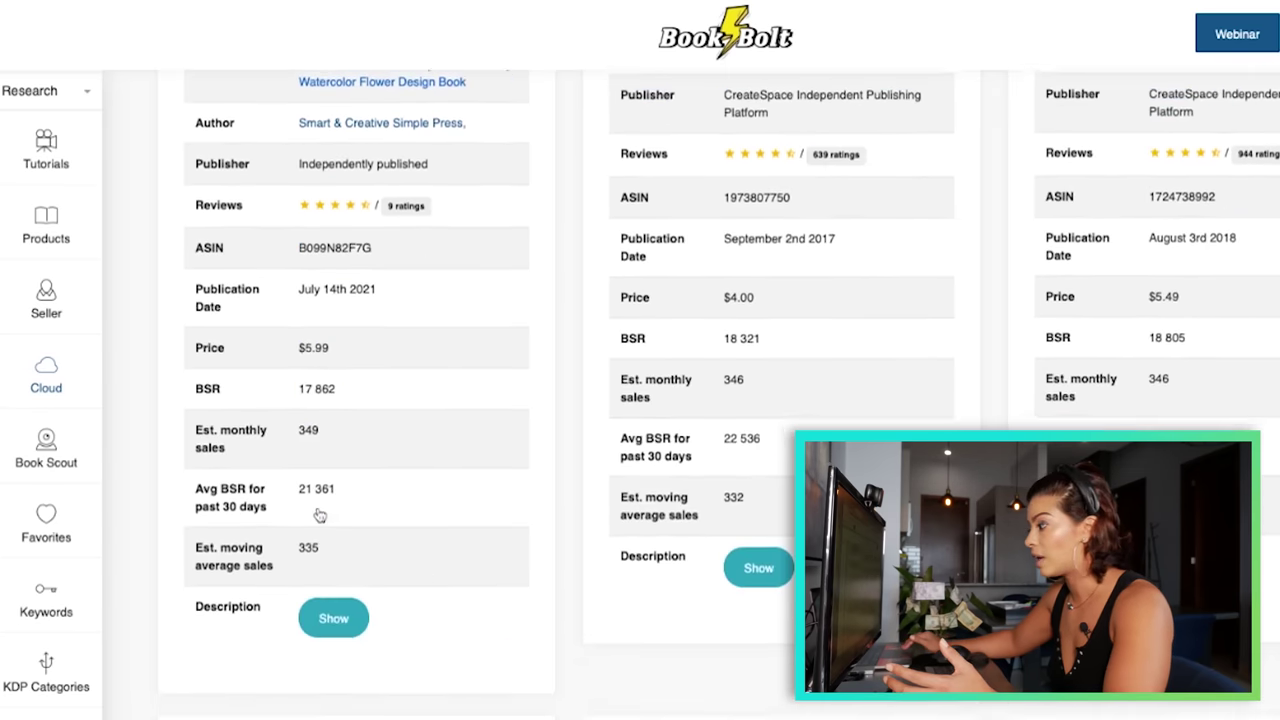
scroll(320, 515, "down", 5)
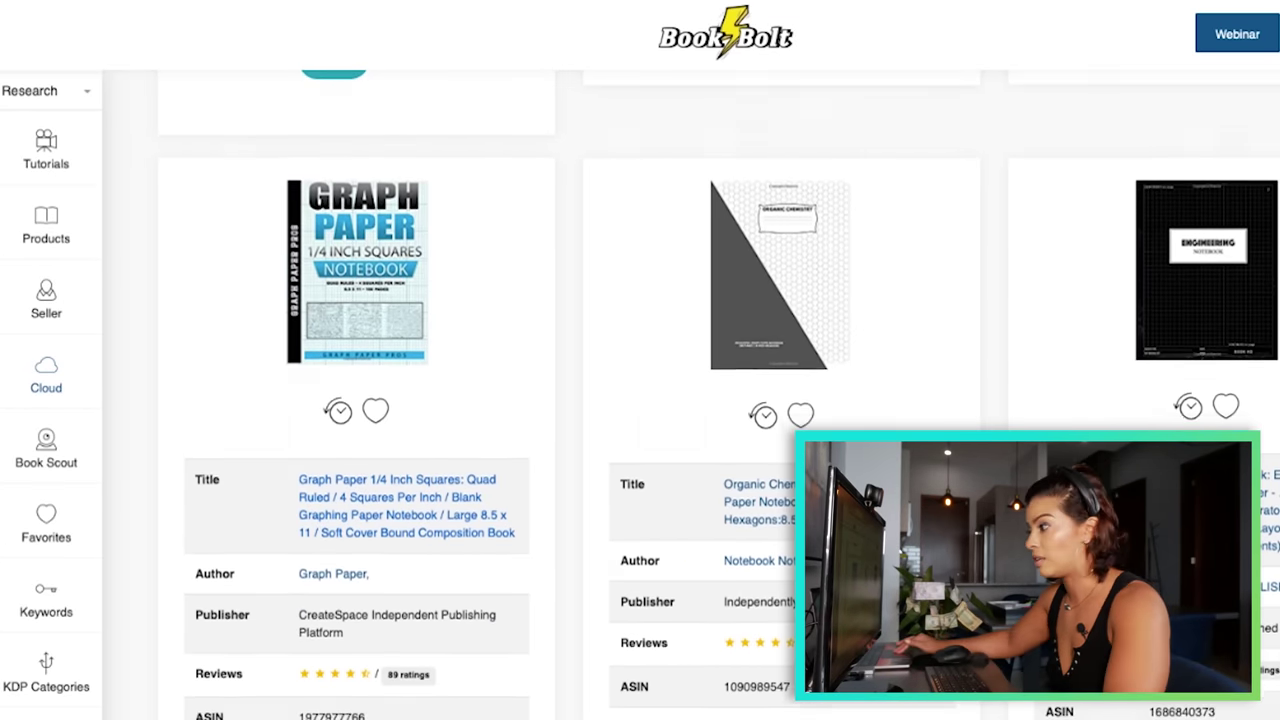
scroll(320, 515, "down", 18)
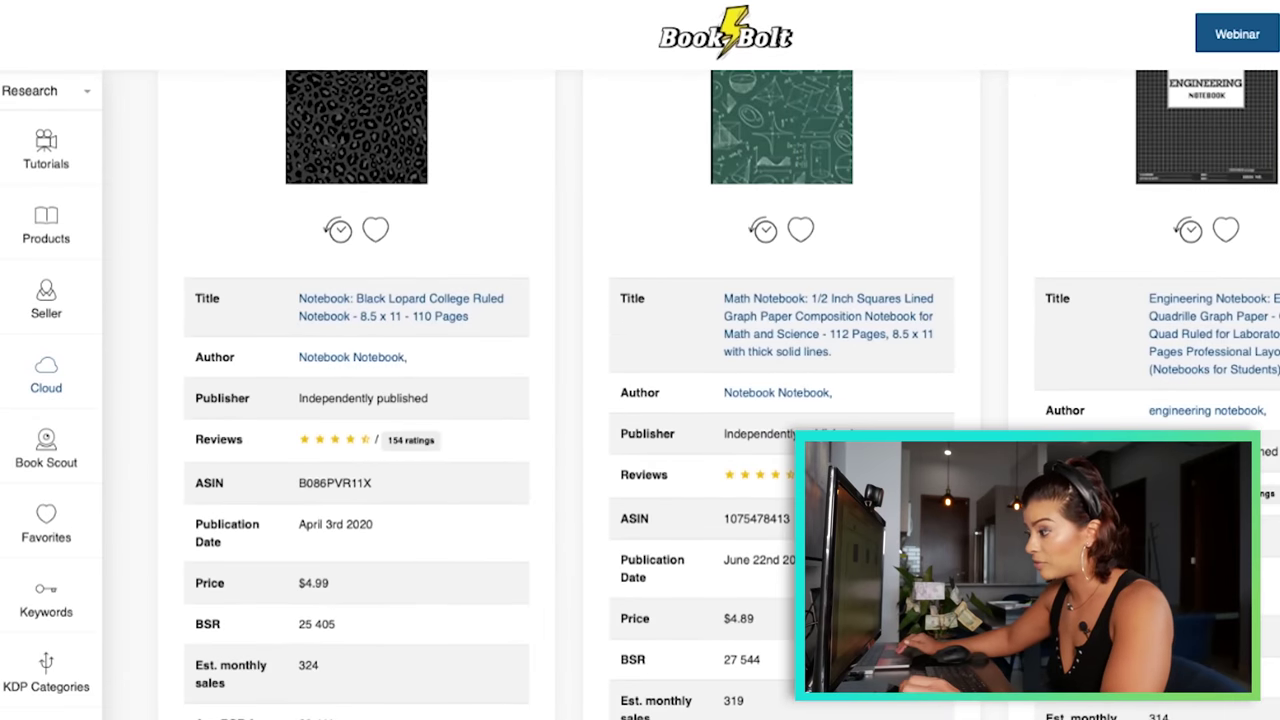
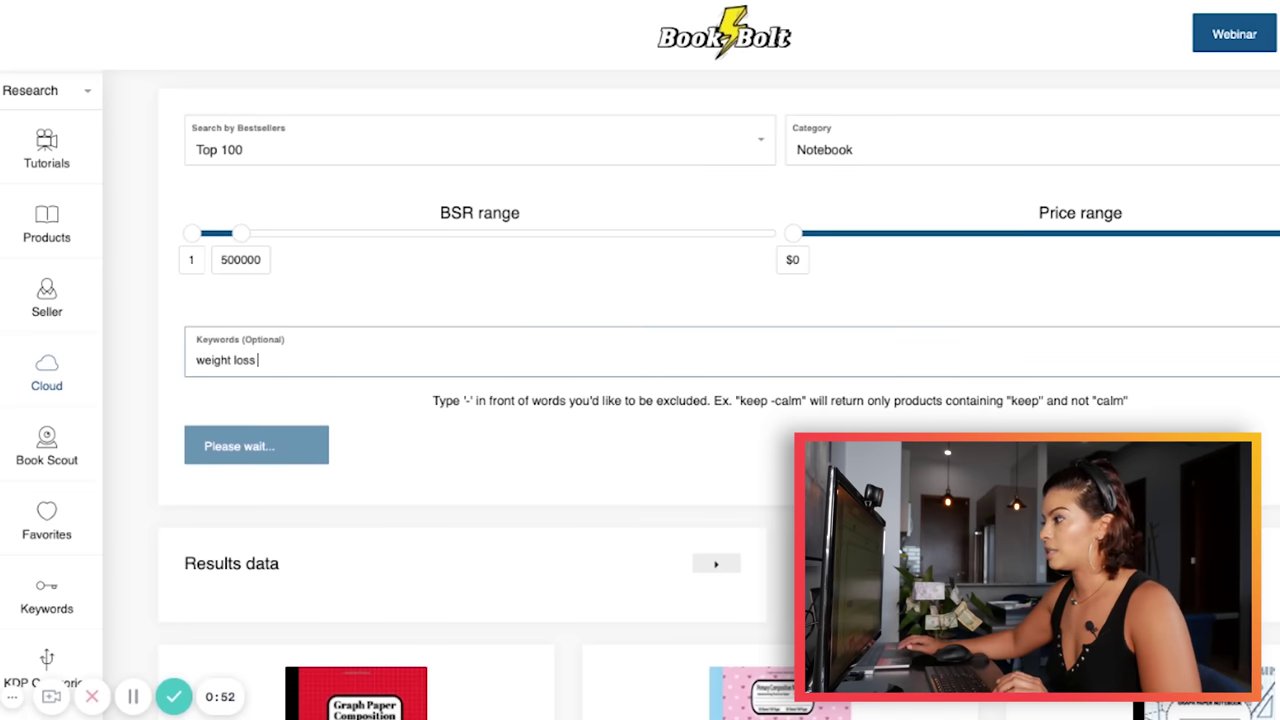
Review the notebook bestsellers for the keyword "weight loss", checking their covers and titles
scroll(139, 460, "down", 2)
scroll(139, 460, "up", 2)
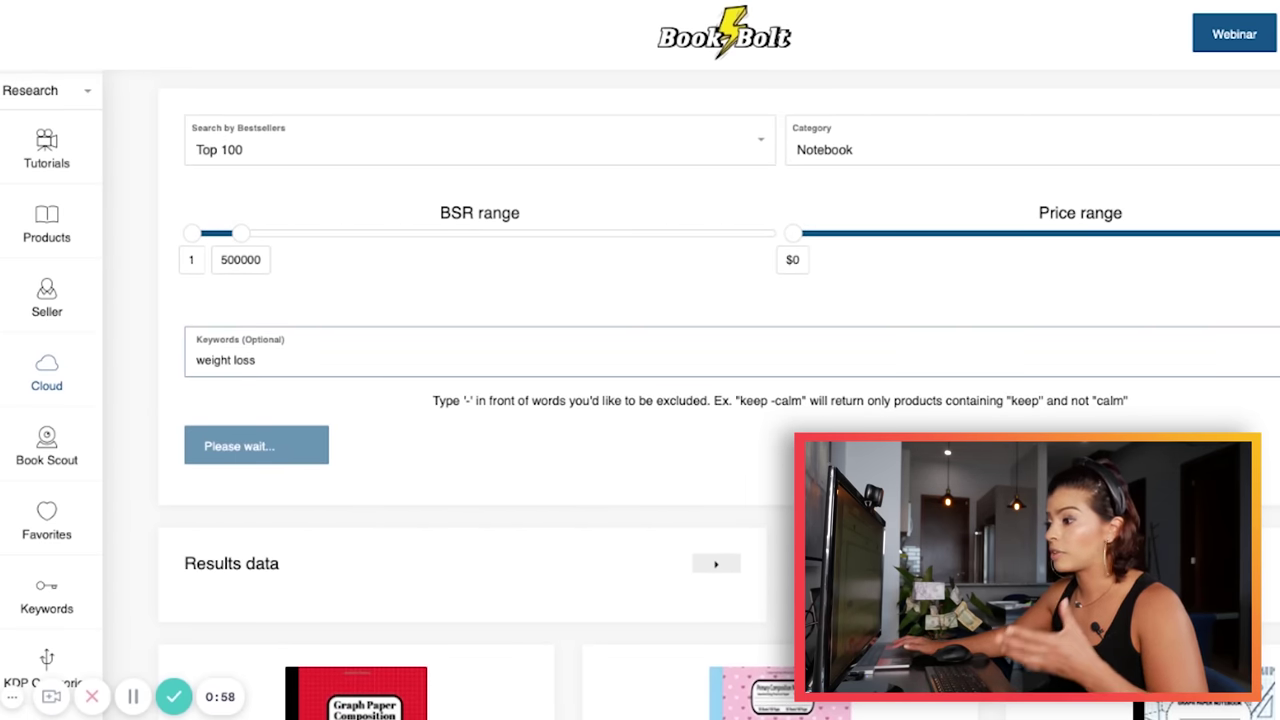
scroll(720, 400, "down", 6)
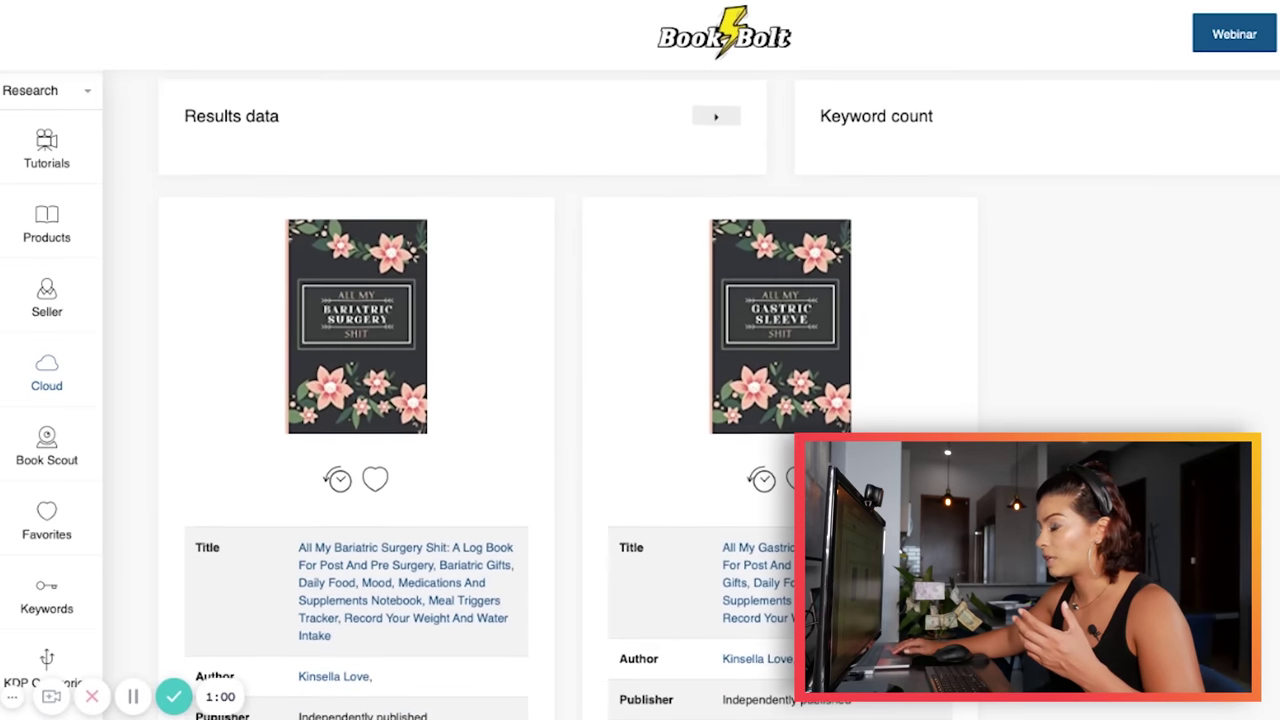
scroll(720, 400, "down", 2)
scroll(840, 160, "up", 8)
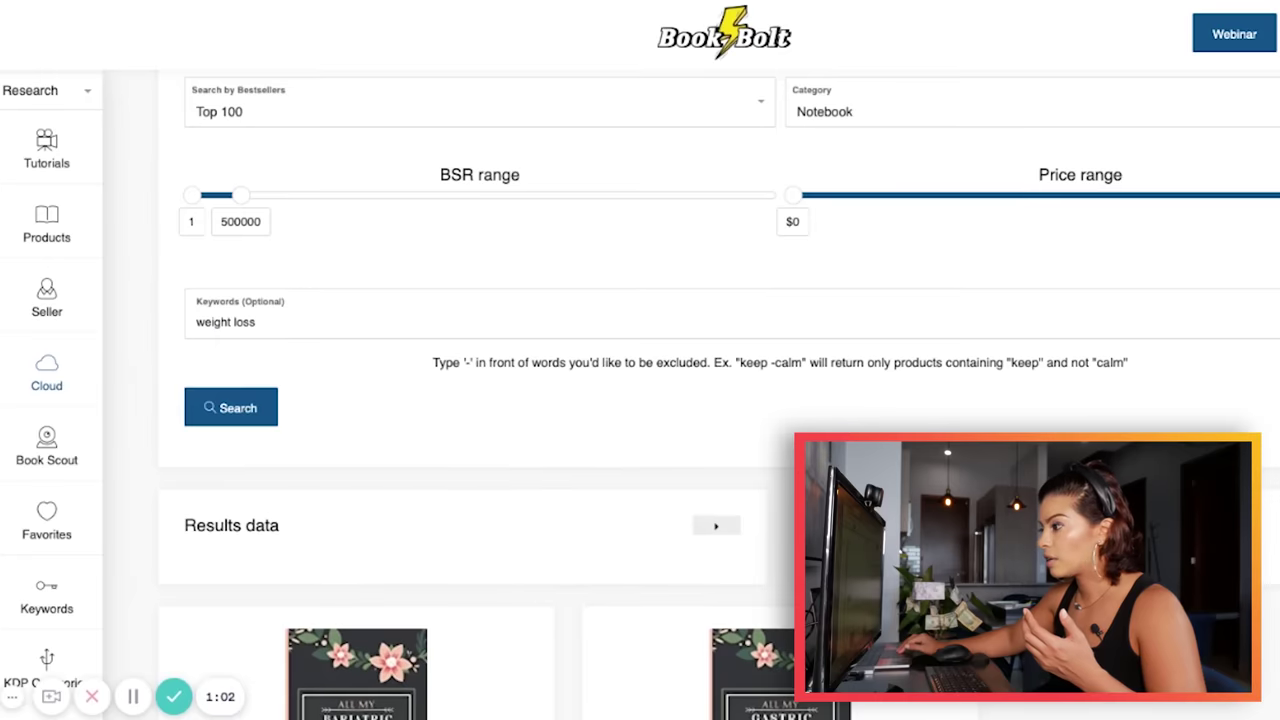
Change the category to Journal and search its Top 100 bestsellers for "weight loss"
left_click(839, 160)
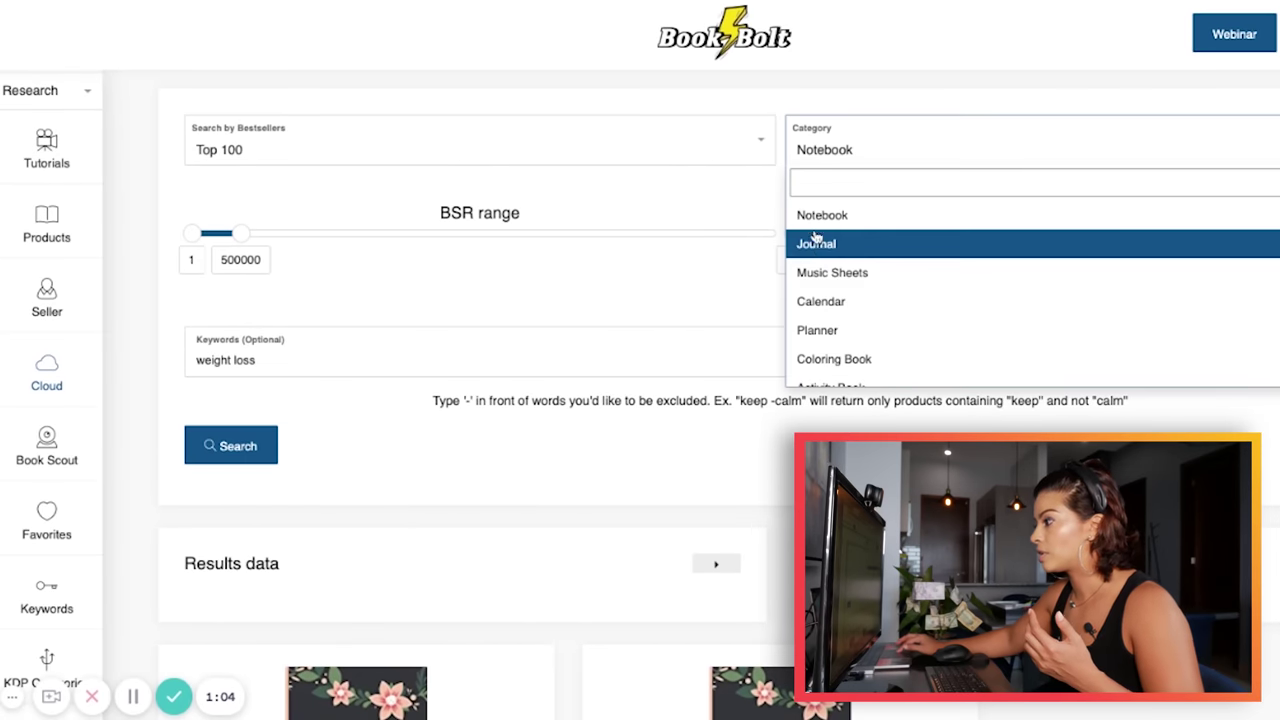
left_click(822, 242)
left_click(240, 456)
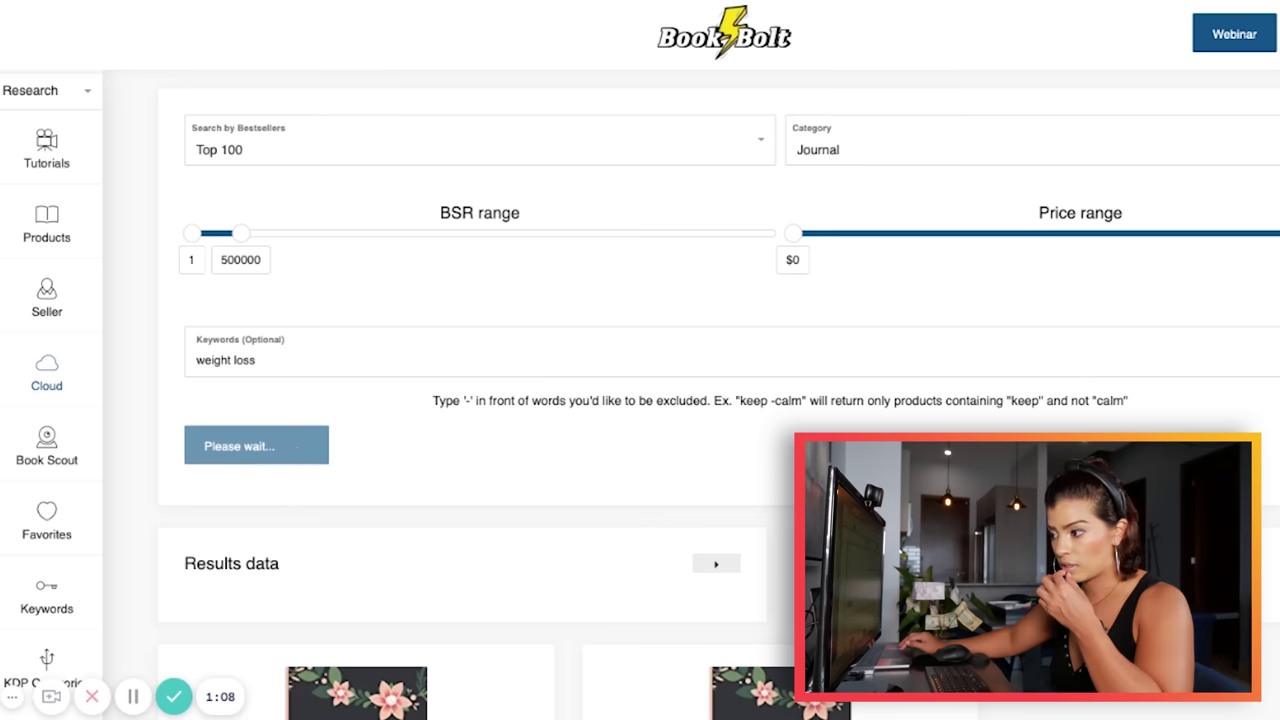
Examine the weight loss journal bestsellers, comparing their cover designs, titles, reviews, prices, BSR and estimated sales
scroll(720, 400, "down", 5)
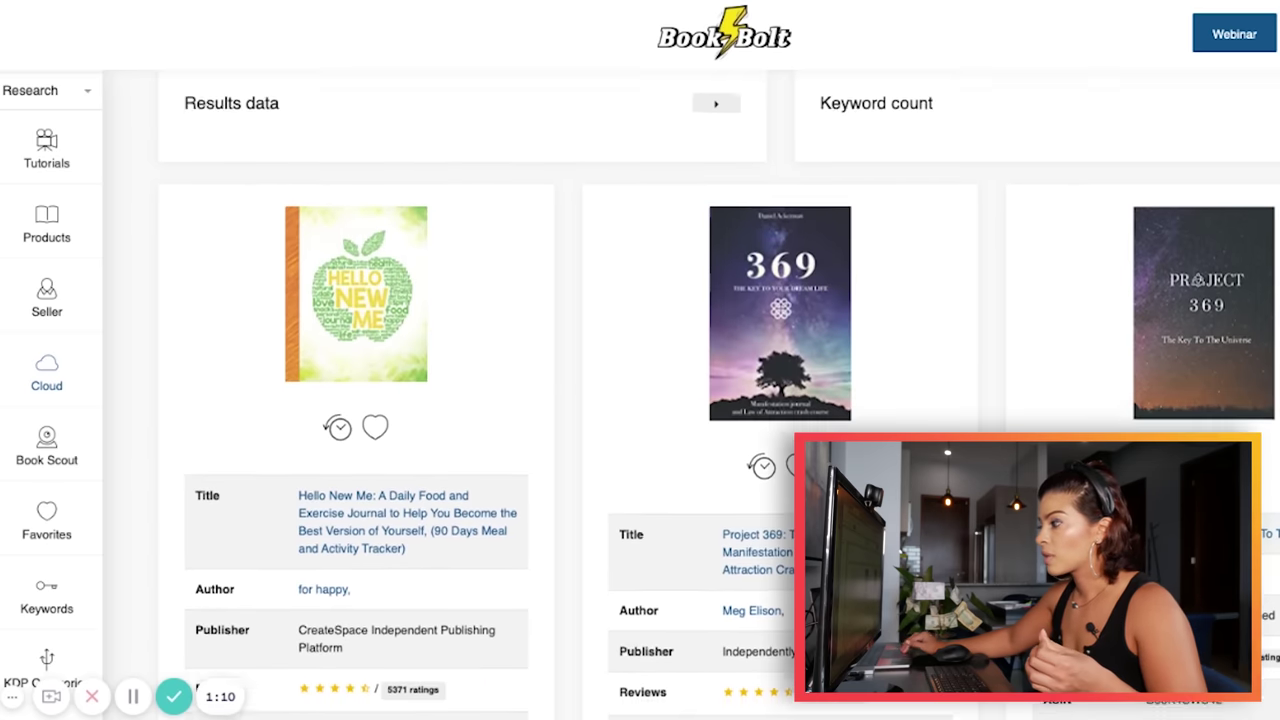
scroll(720, 400, "down", 1)
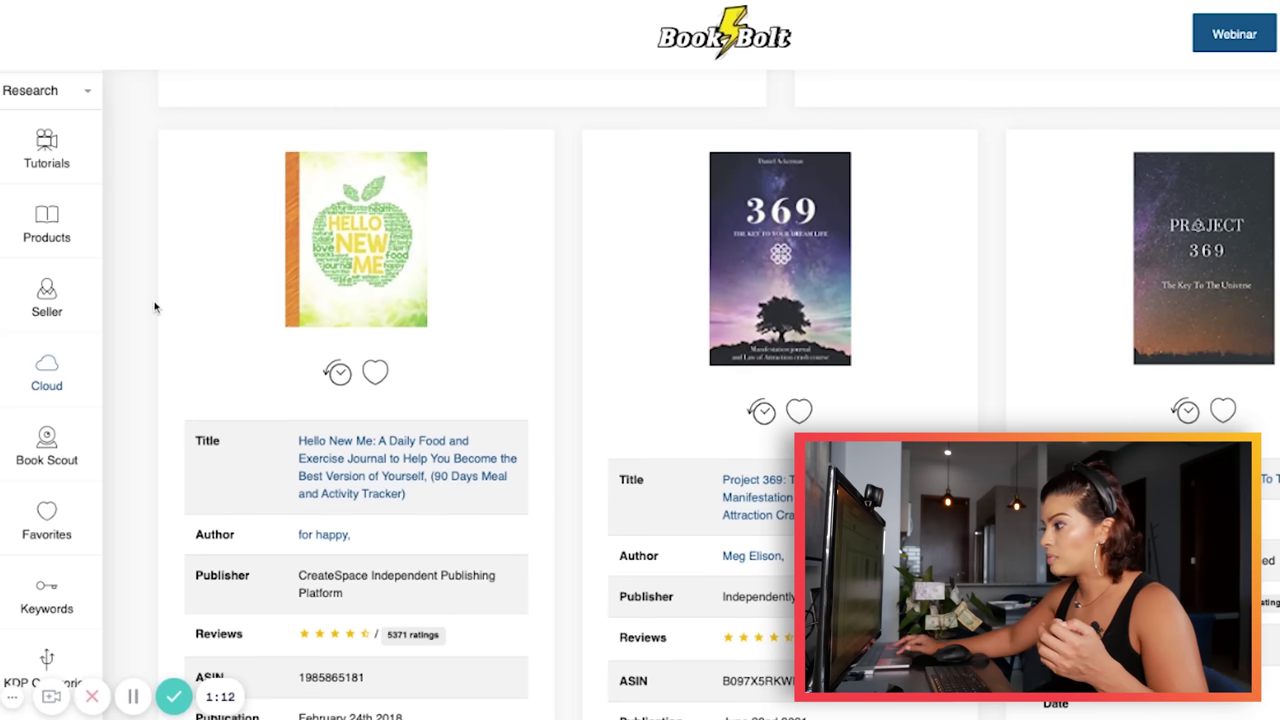
scroll(155, 307, "down", 10)
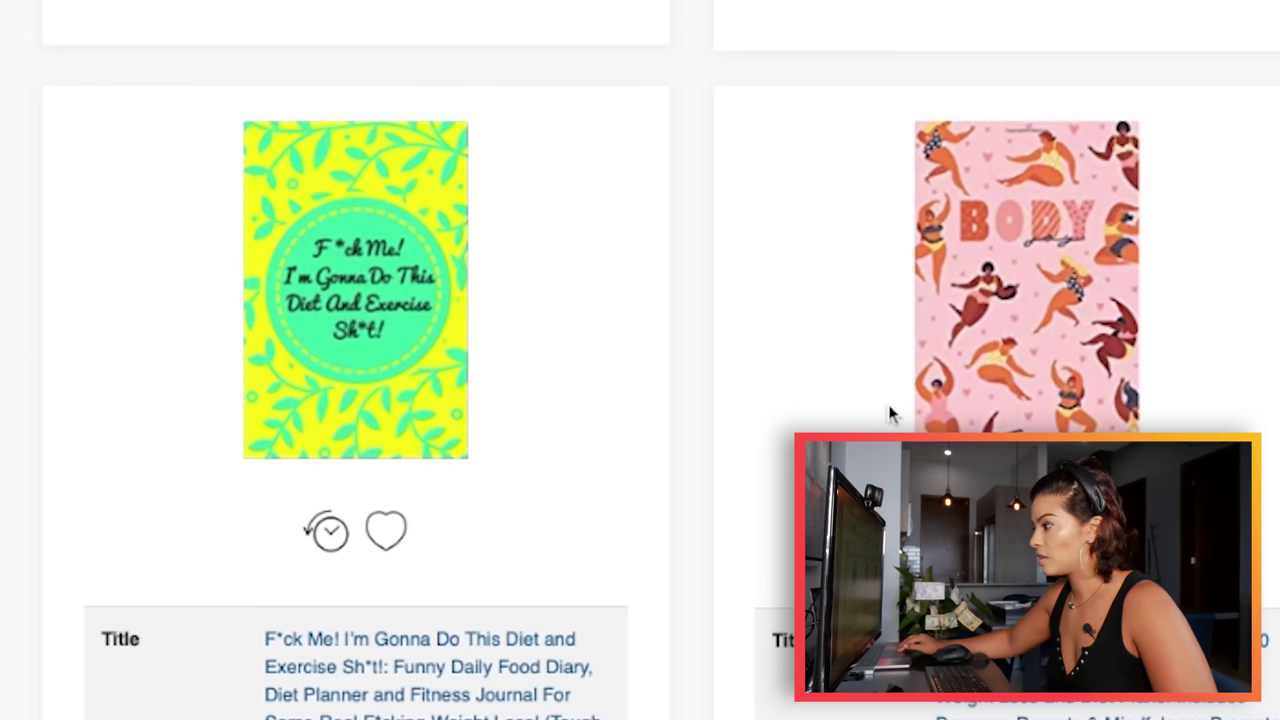
scroll(640, 400, "down", 10)
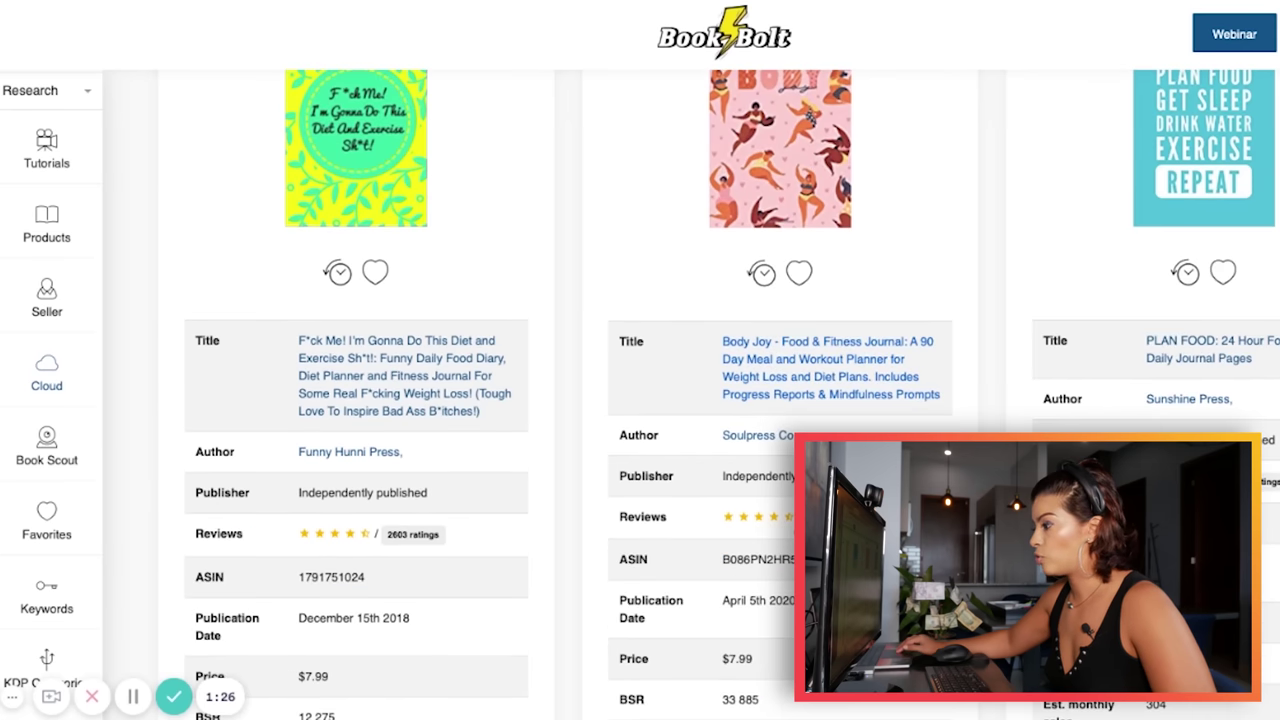
scroll(817, 373, "up", 1)
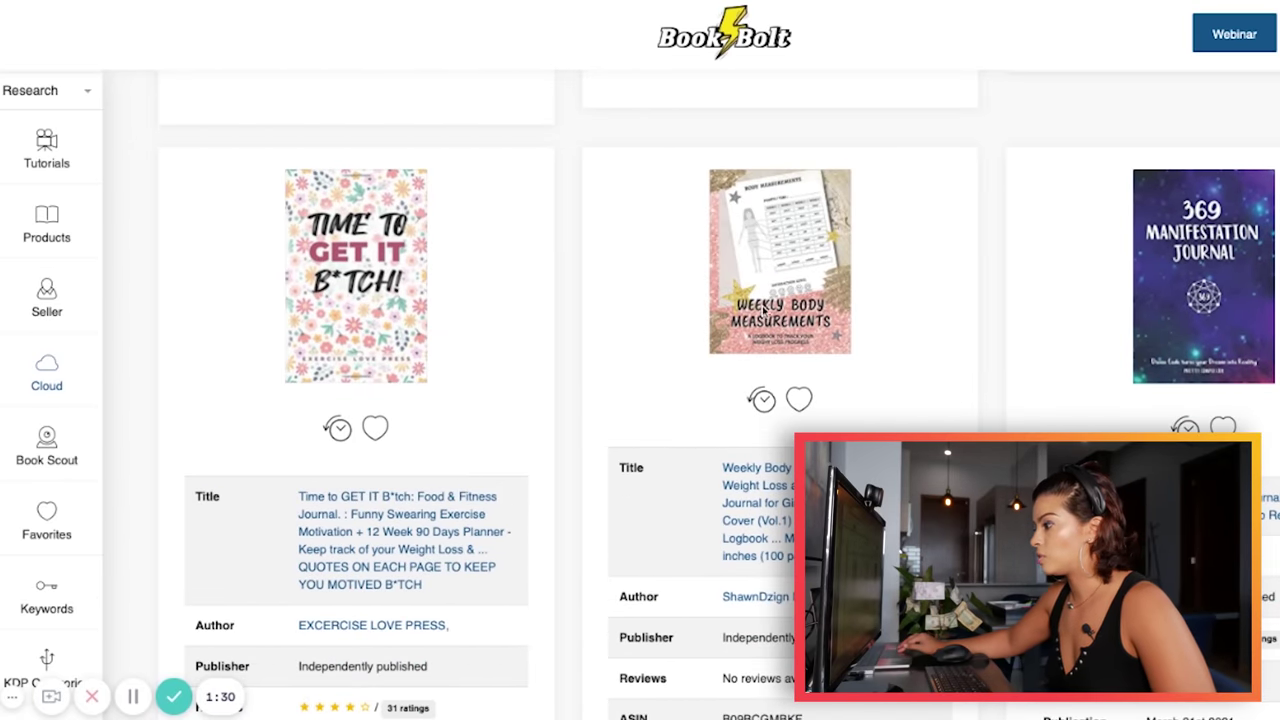
scroll(822, 395, "down", 10)
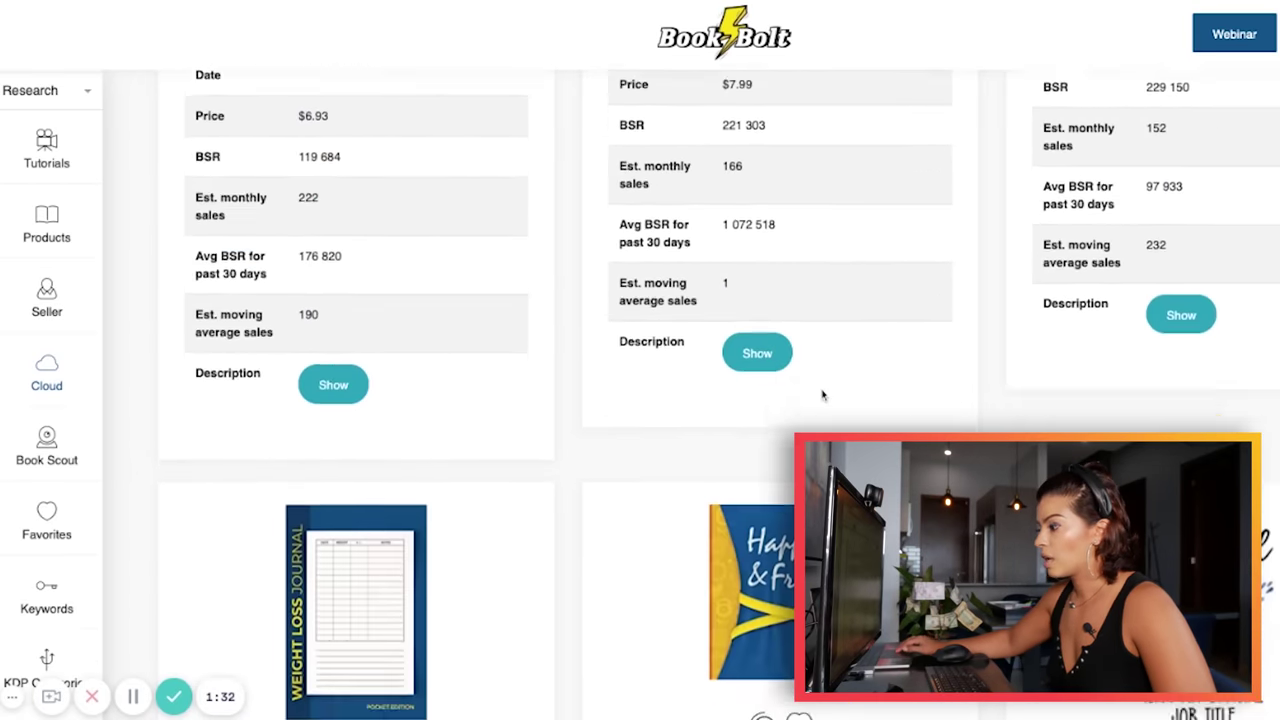
scroll(822, 395, "up", 5)
scroll(822, 395, "up", 10)
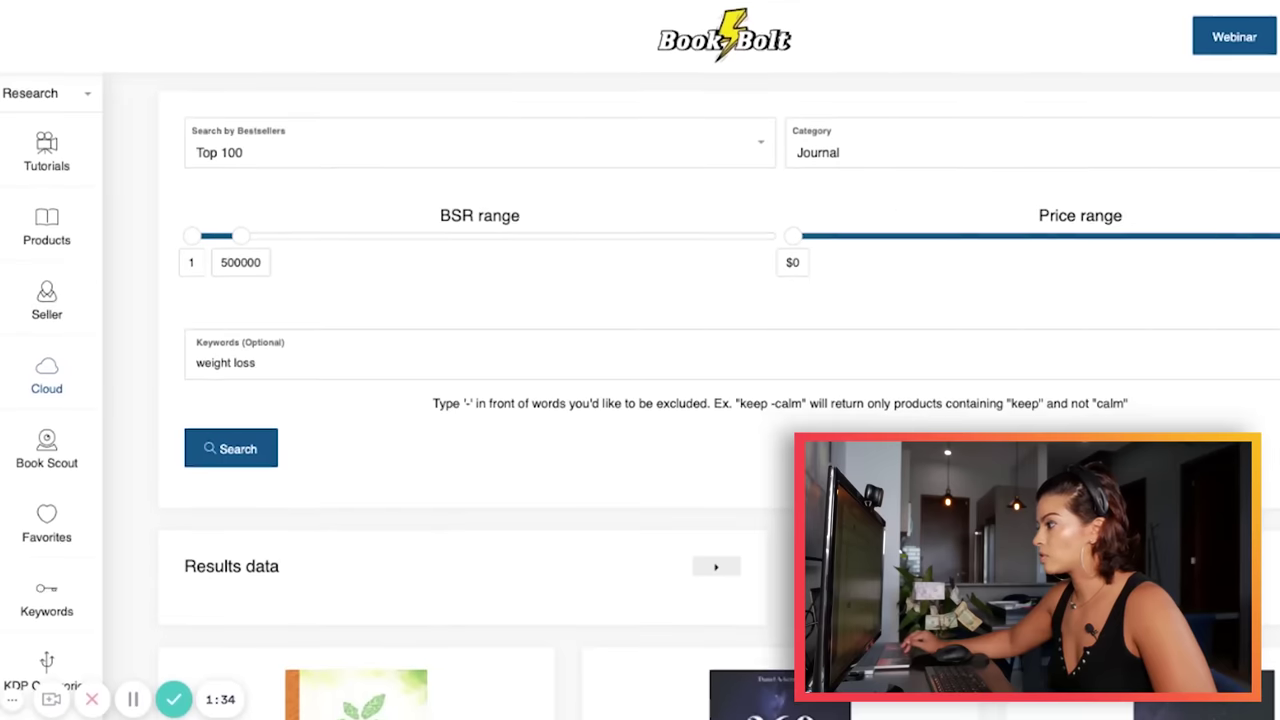
Search the journal bestsellers for "fitness" and look over the covers of the first results
triple_click(285, 366)
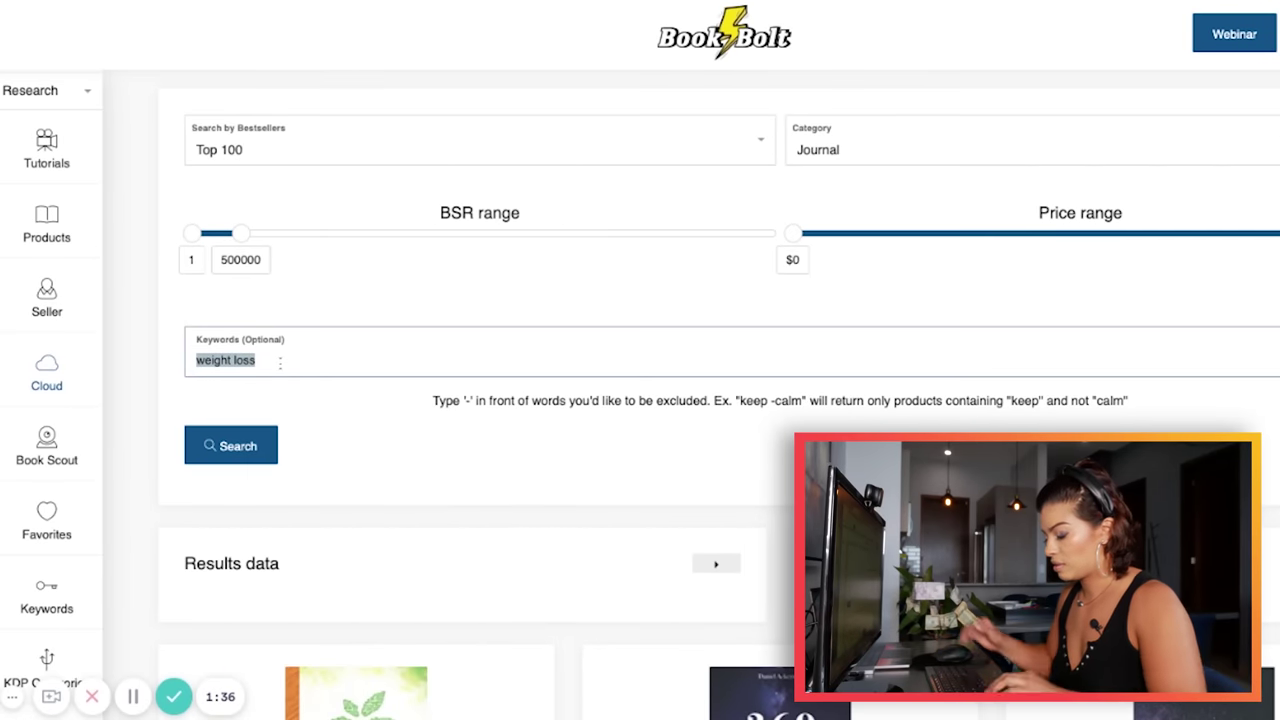
type("fitnes")
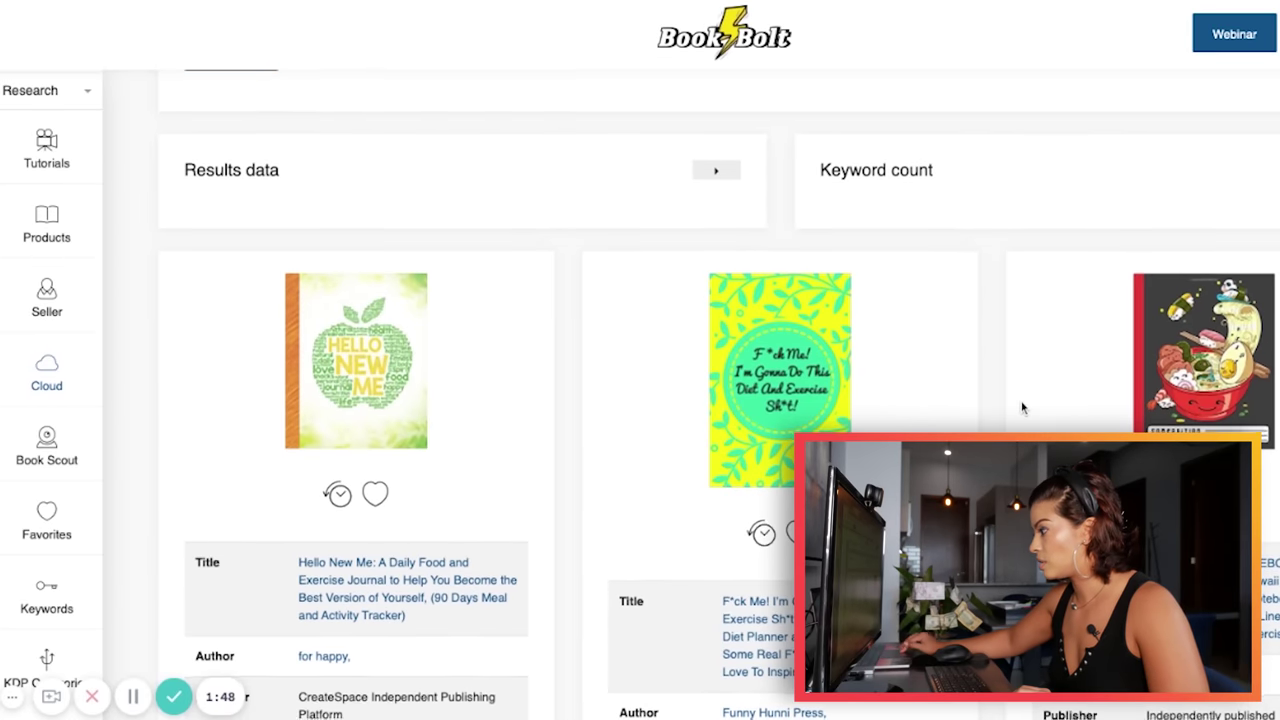
scroll(988, 348, "down", 6)
scroll(988, 348, "up", 4)
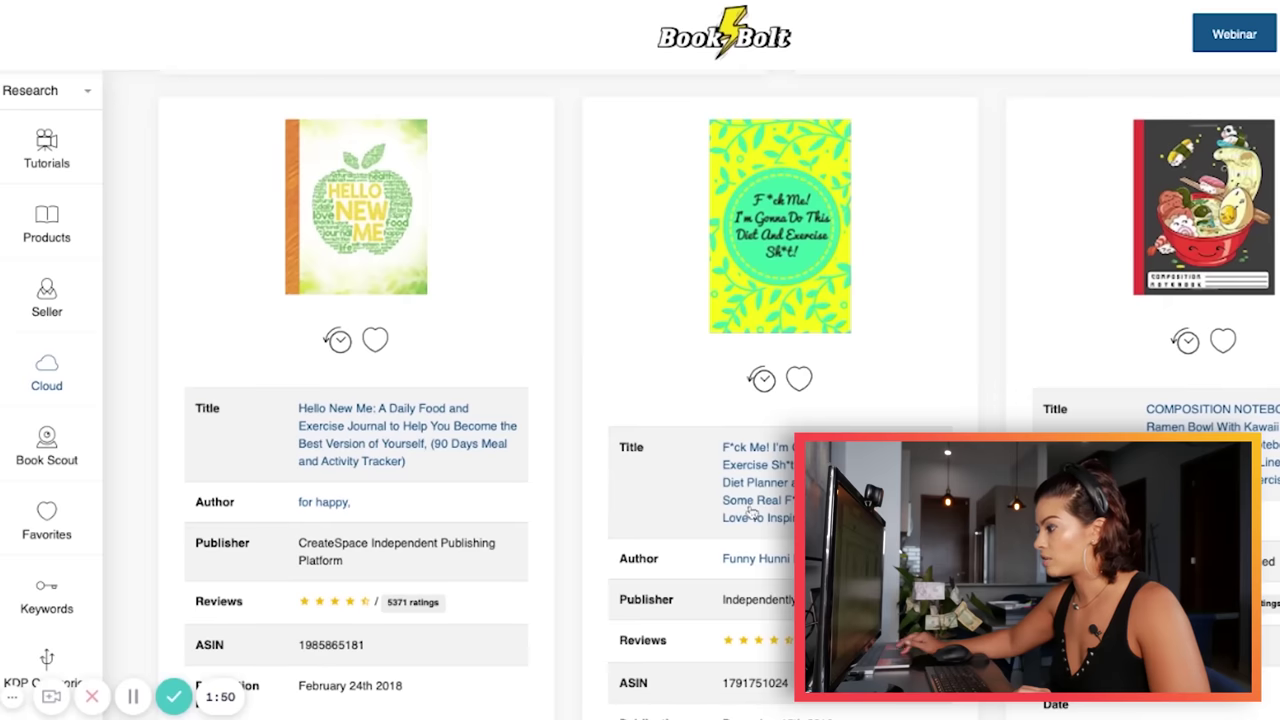
Examine the price, BSR, monthly sales and 30-day average BSR of the yellow and green diet and exercise journal
scroll(749, 508, "down", 1)
scroll(760, 400, "up", 2)
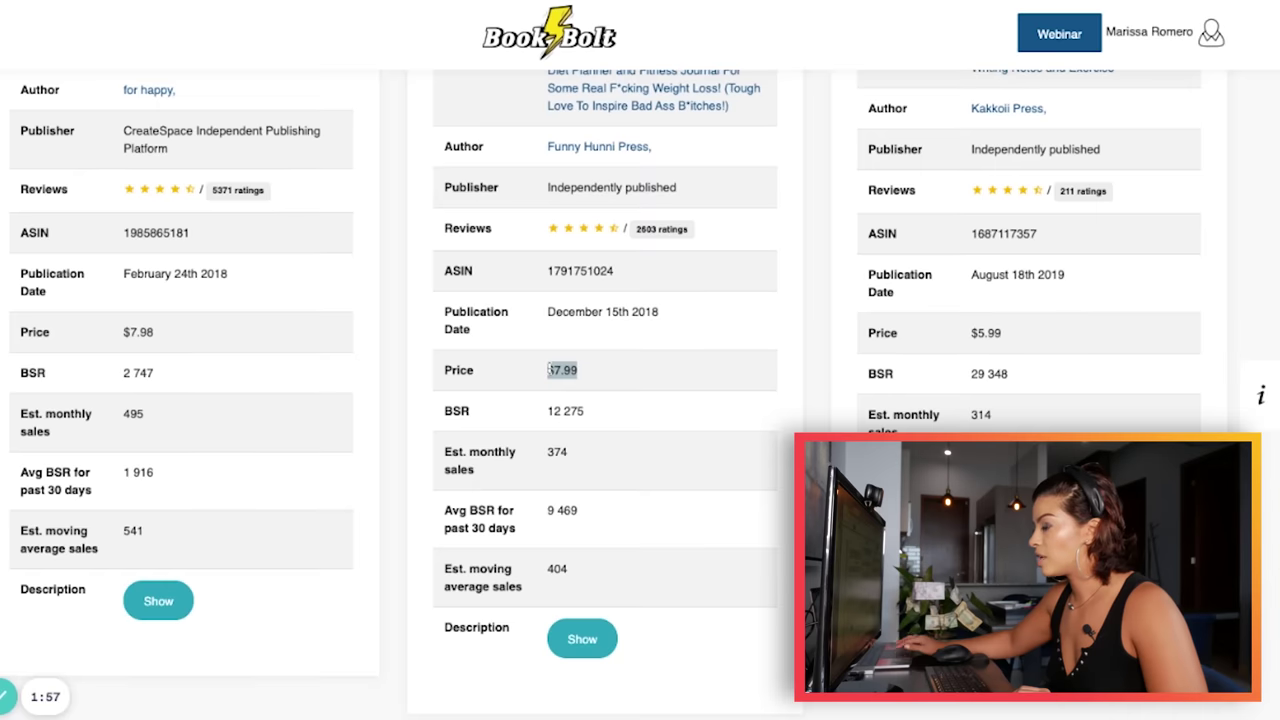
scroll(600, 400, "down", 2)
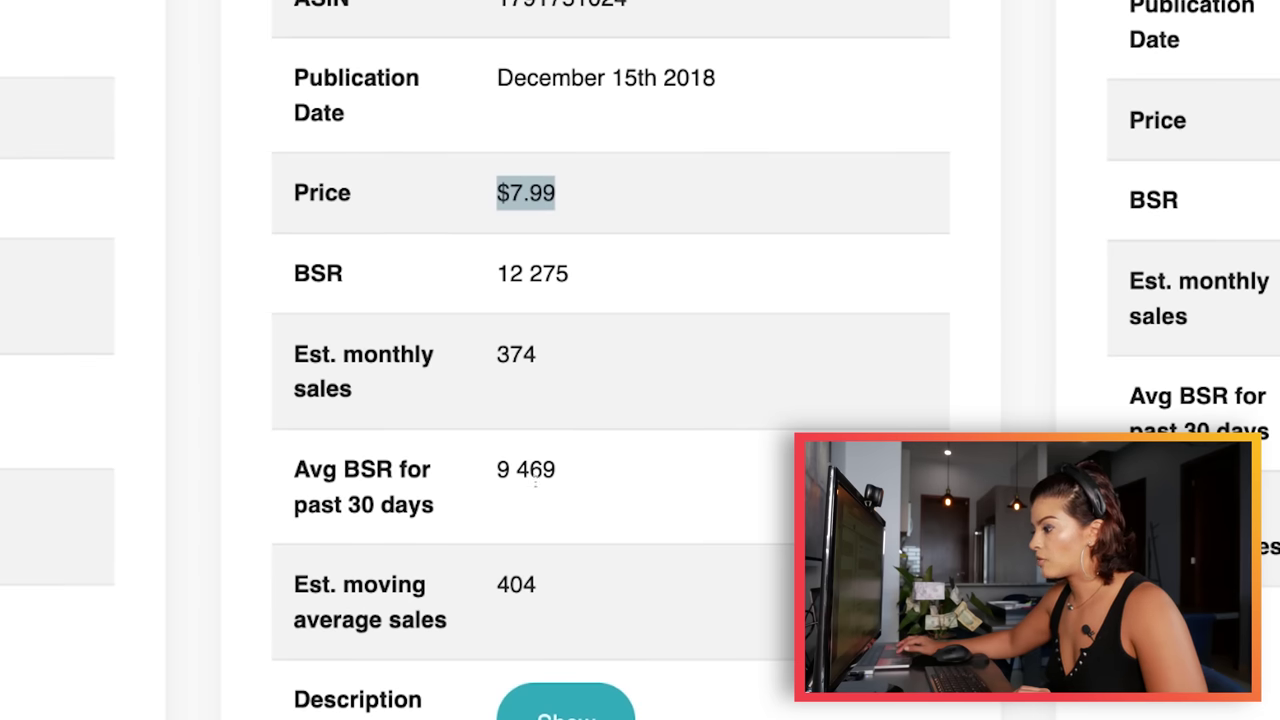
left_click_drag(556, 478, 565, 480)
left_click(489, 487)
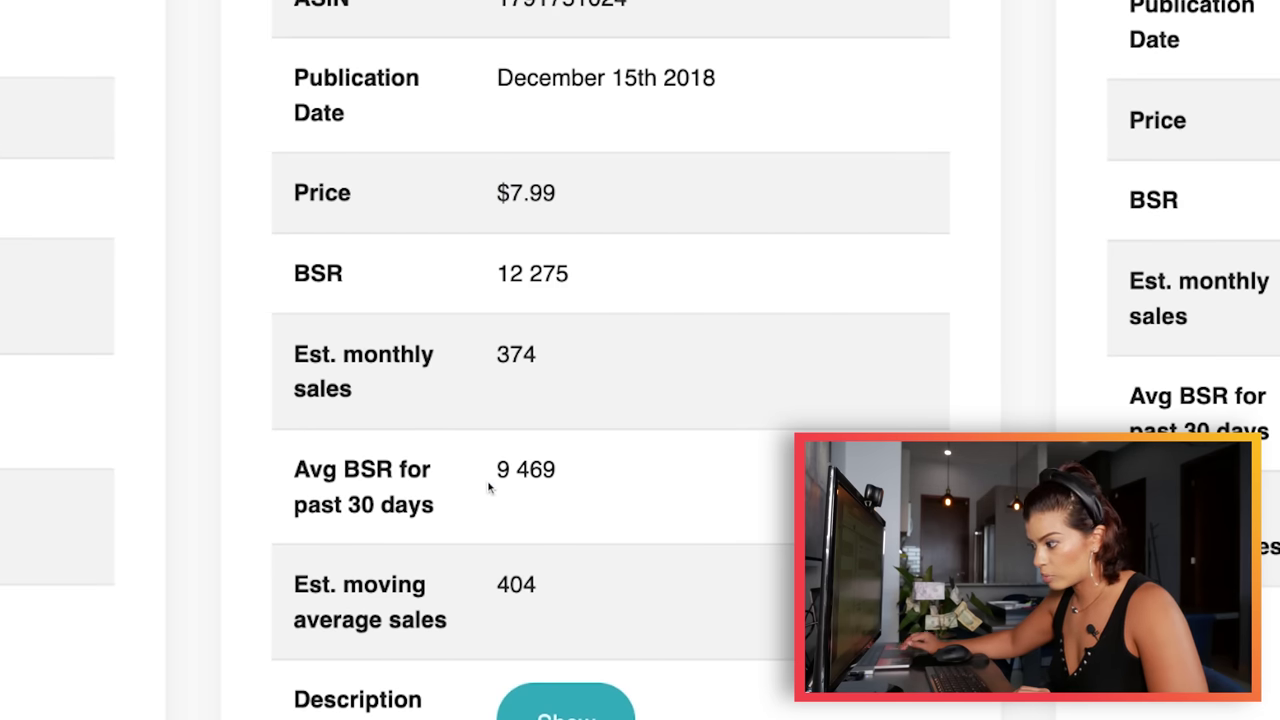
scroll(489, 487, "down", 2)
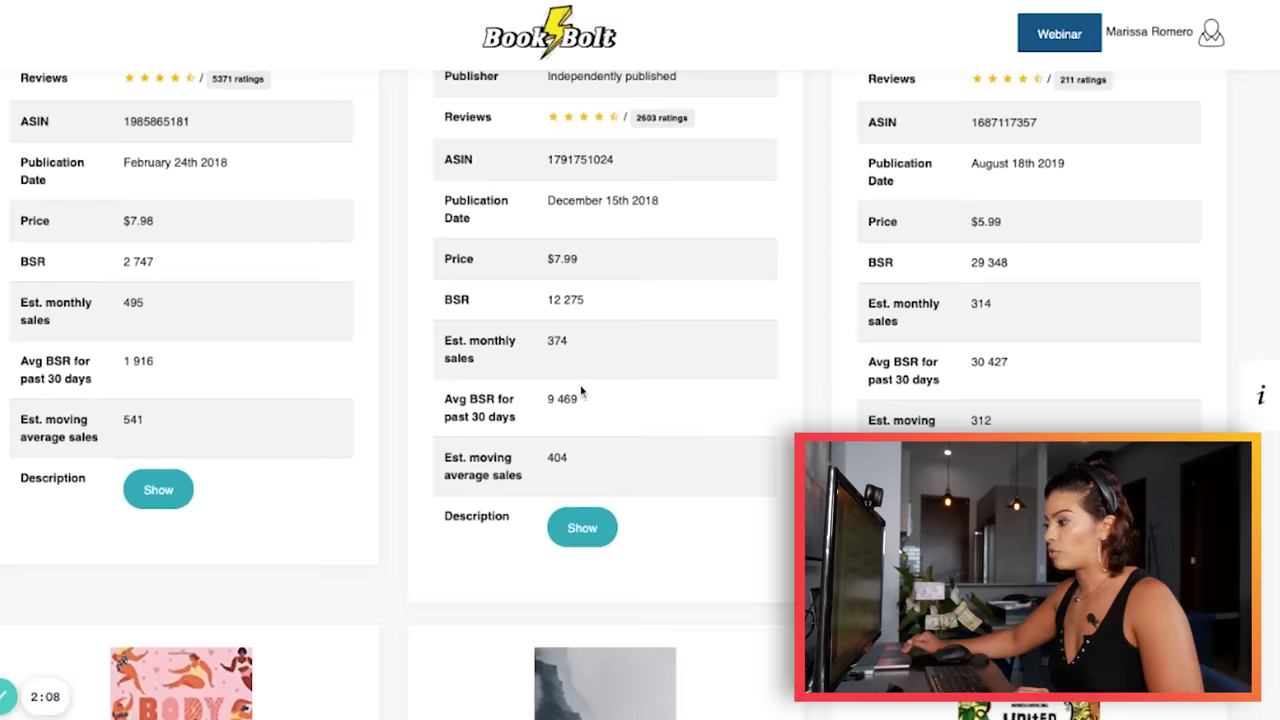
Browse the remaining fitness journal bestsellers, comparing the cover designs and titles in the rows below
scroll(581, 390, "down", 5)
scroll(581, 390, "down", 2)
scroll(581, 390, "up", 4)
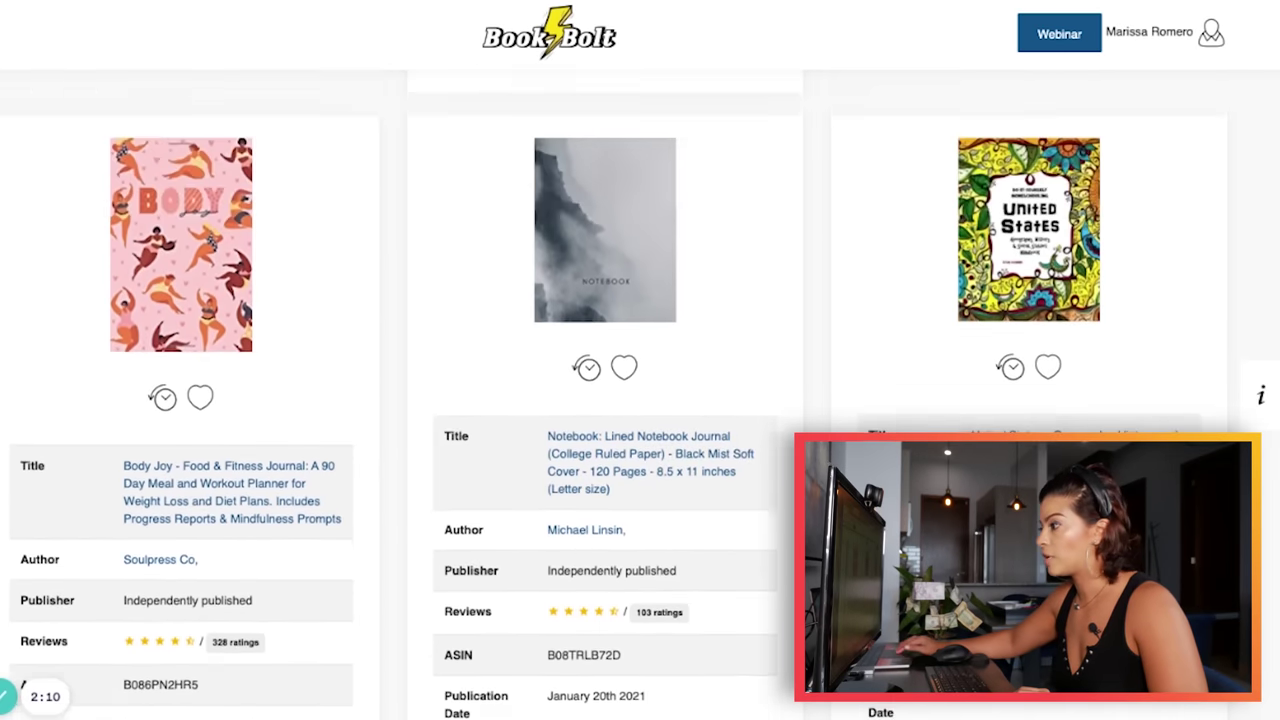
scroll(581, 390, "down", 2)
scroll(581, 390, "up", 2)
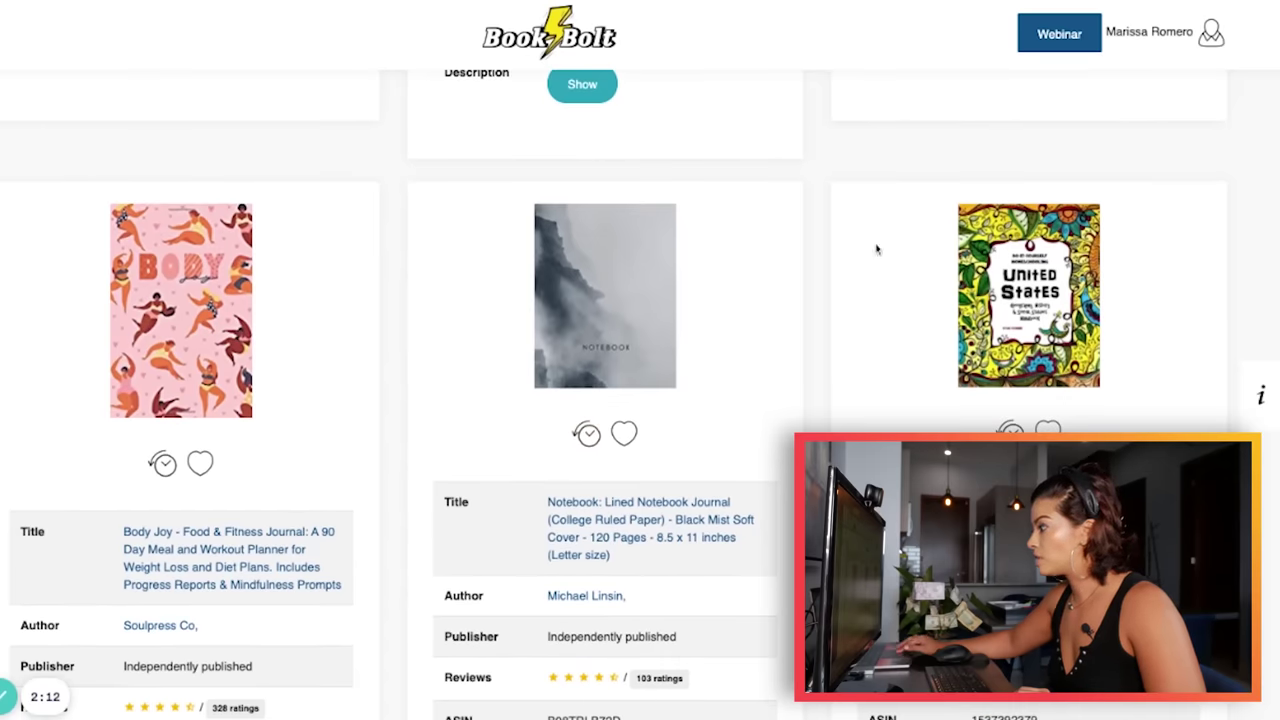
scroll(218, 270, "down", 10)
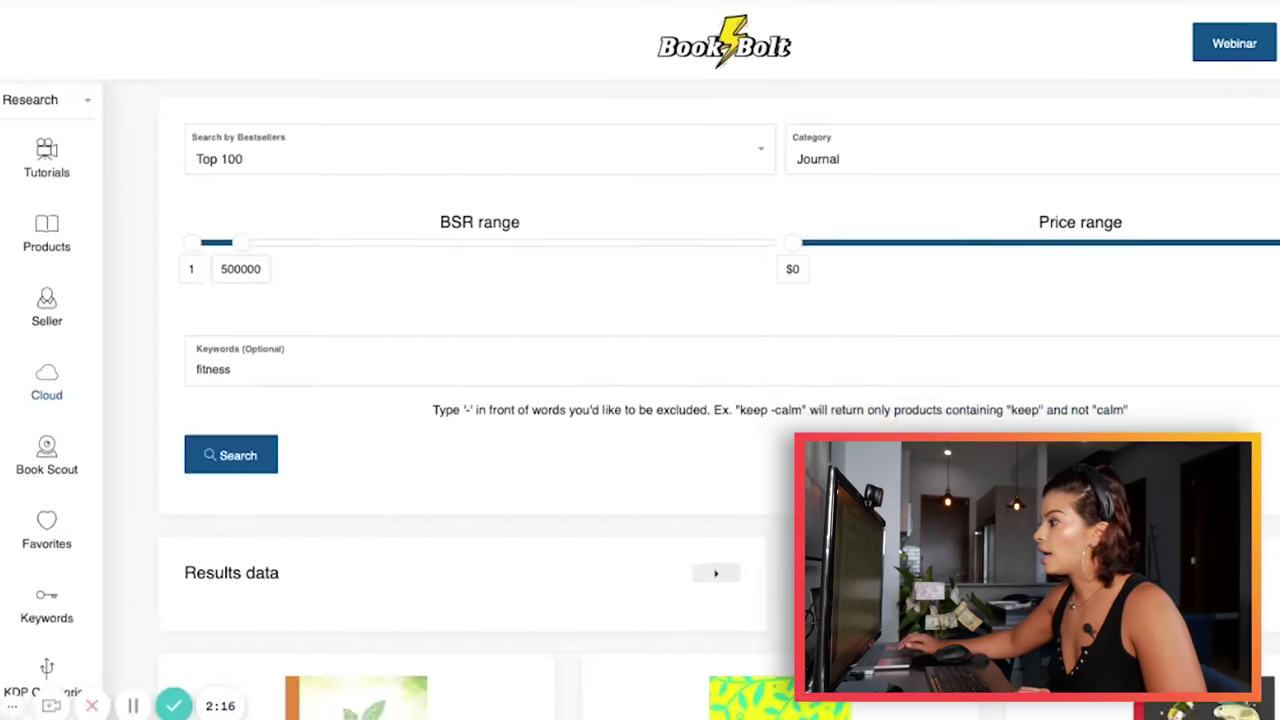
Replace the keyword with "workout" and search the Journal bestsellers for it
left_click(823, 160)
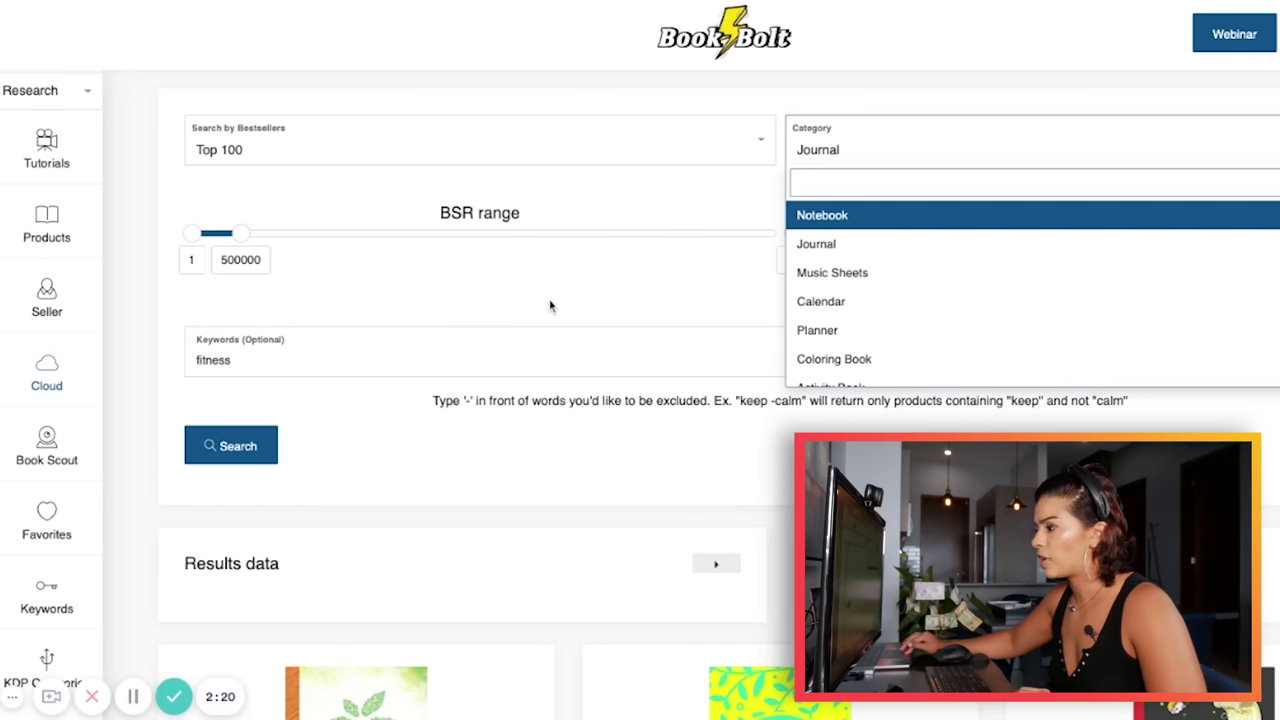
double_click(341, 349)
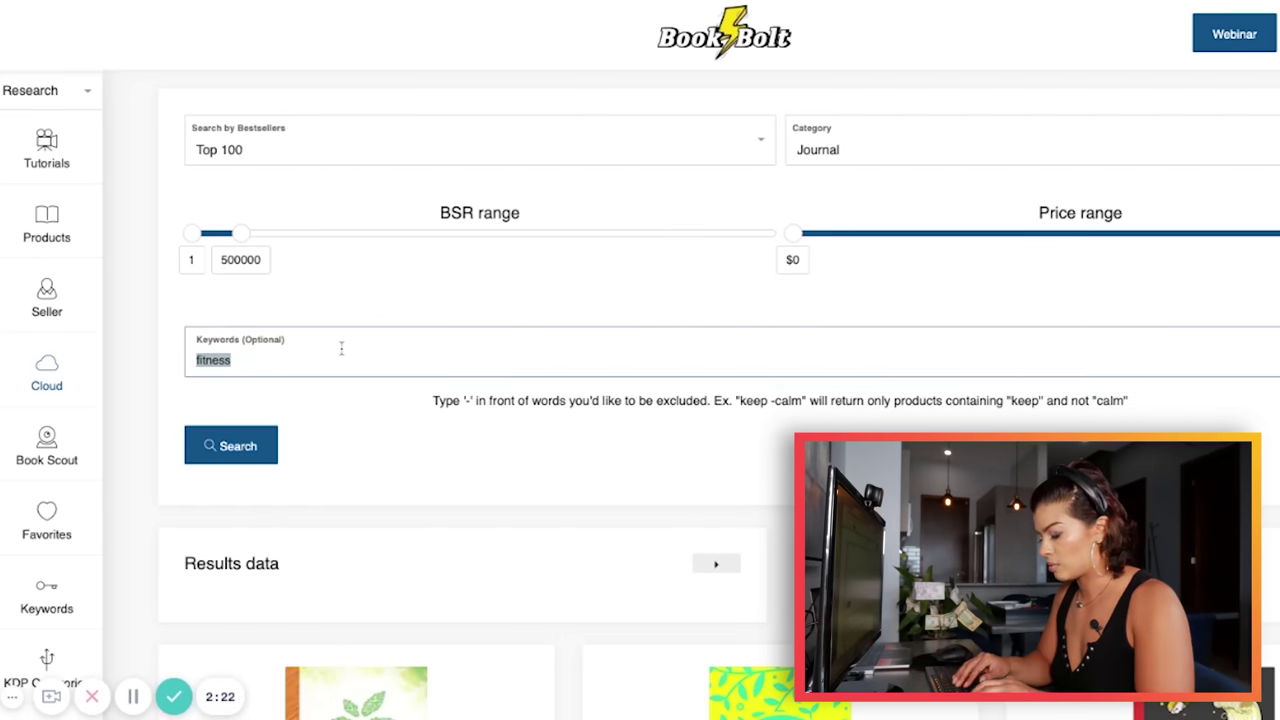
type("workout")
key("Return")
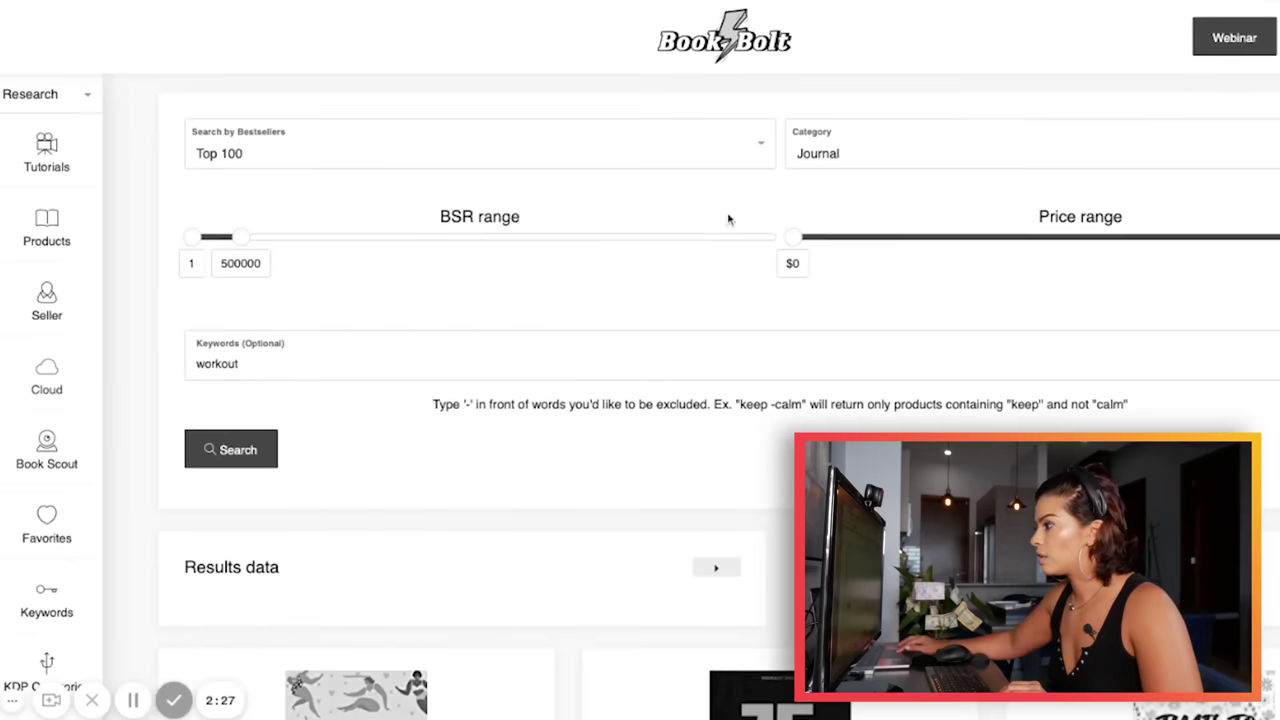
Change the category to Planner, search its bestsellers for "workout" and review the results
left_click(820, 153)
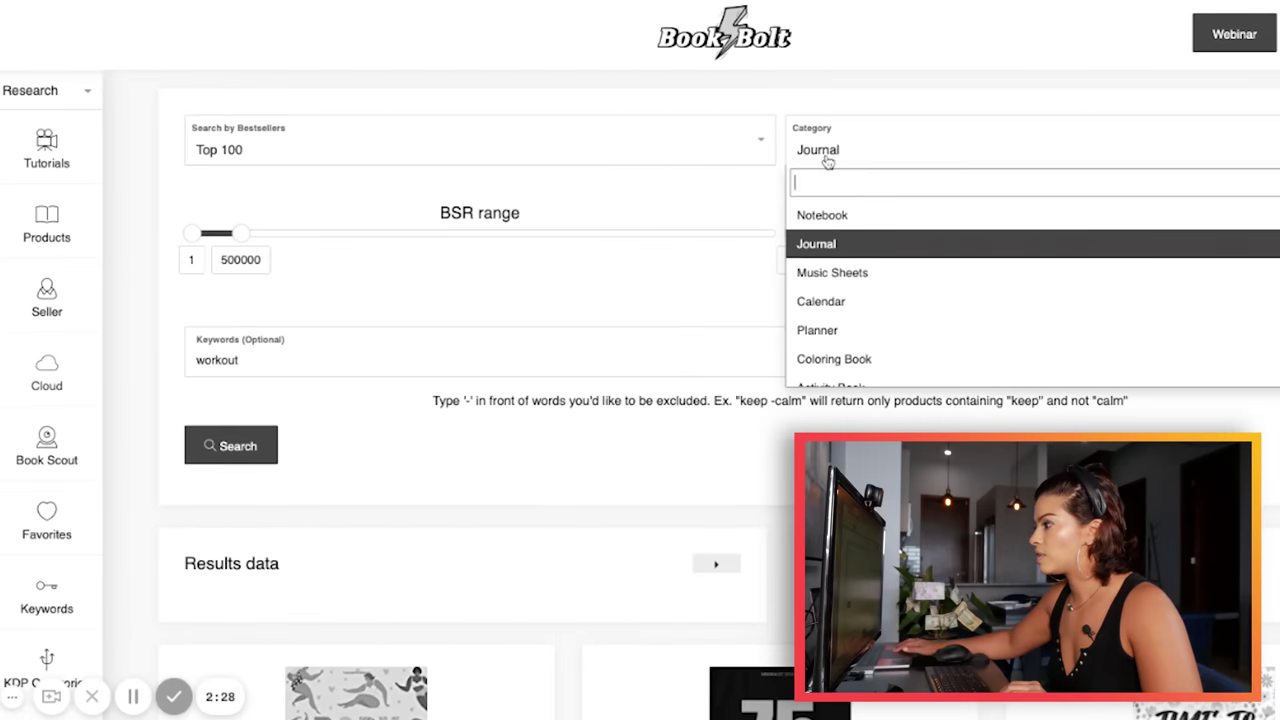
left_click(845, 340)
left_click(240, 446)
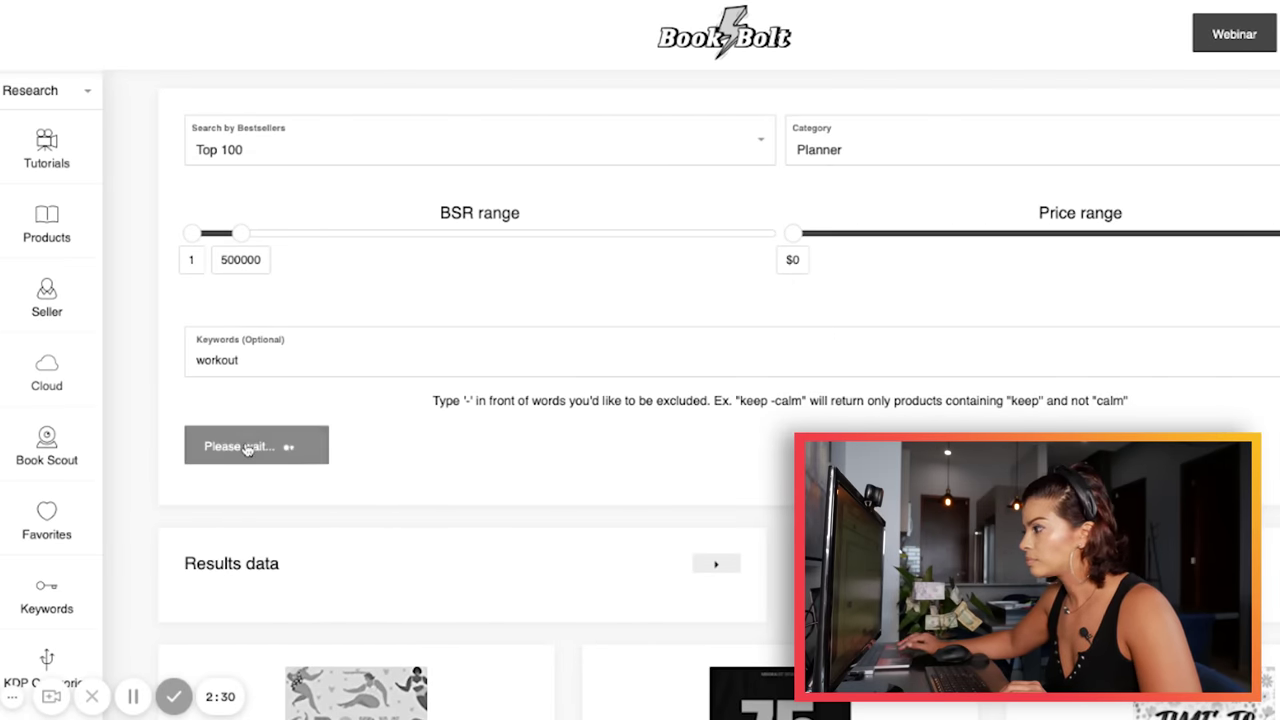
scroll(770, 230, "down", 5)
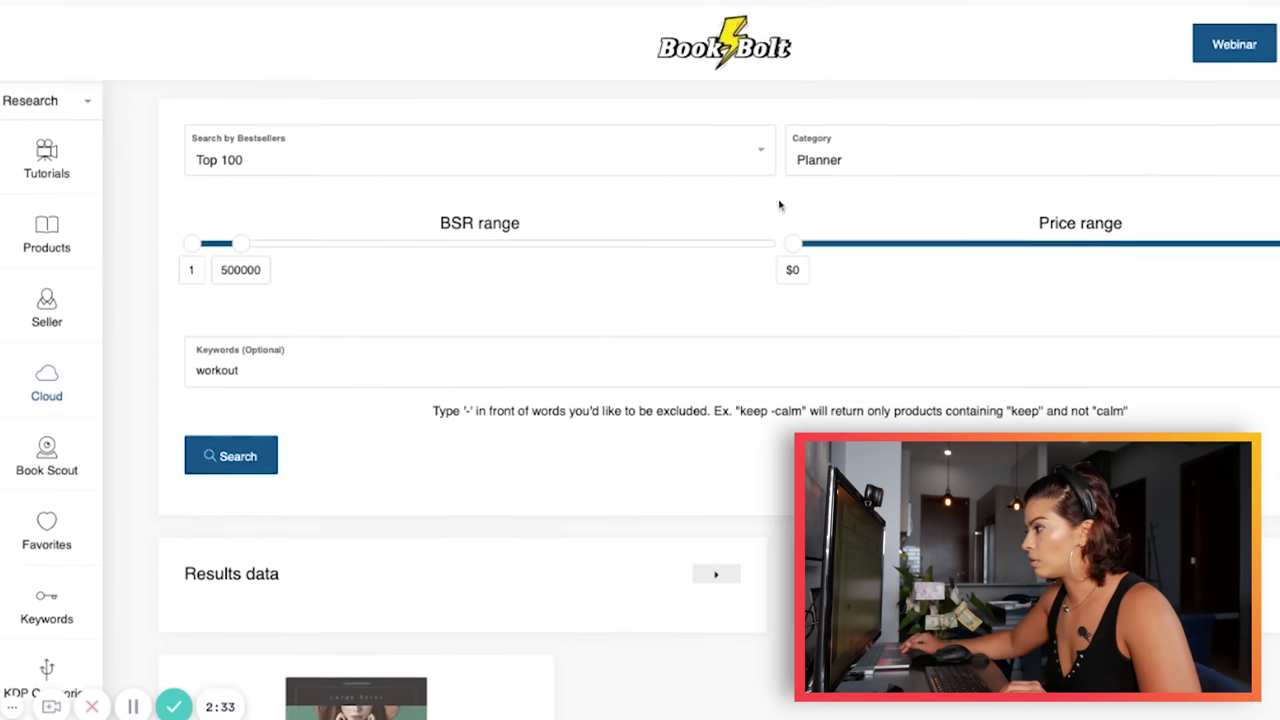
scroll(643, 471, "down", 5)
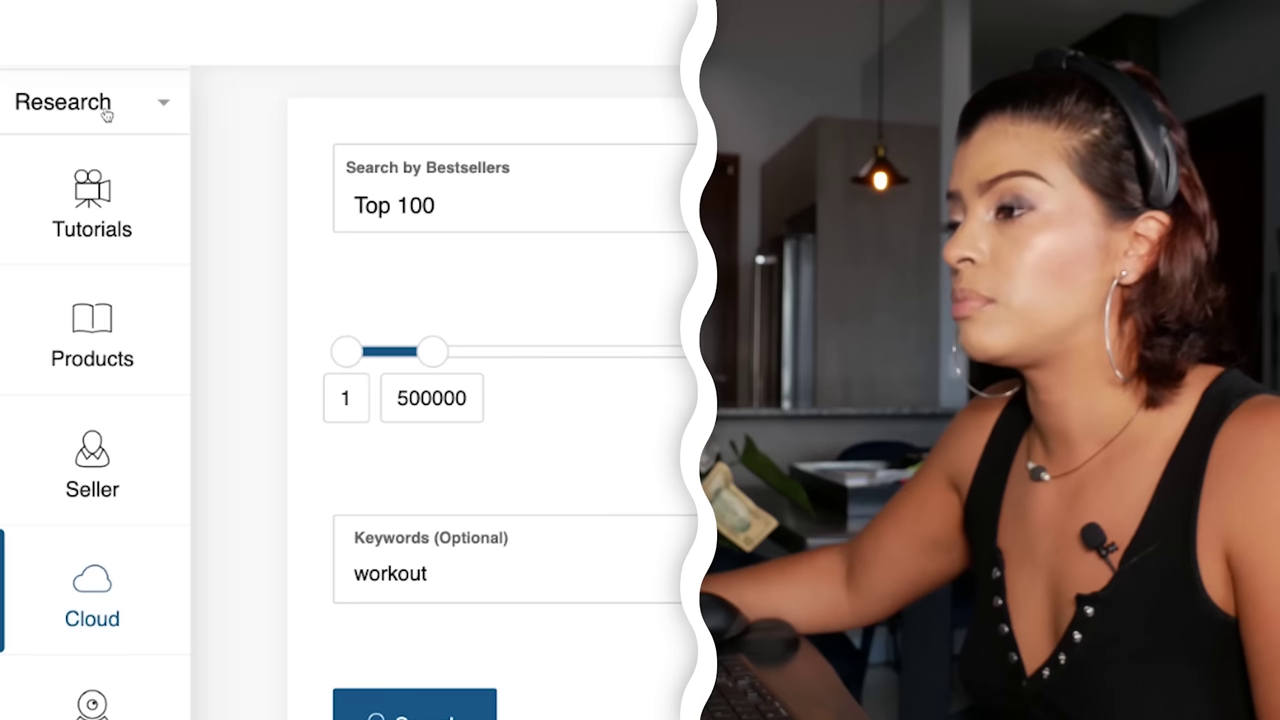
Switch from research to the design tool and create a 6 x 9 in cover template with white paper interior and 30 pages
left_click(105, 112)
left_click(104, 271)
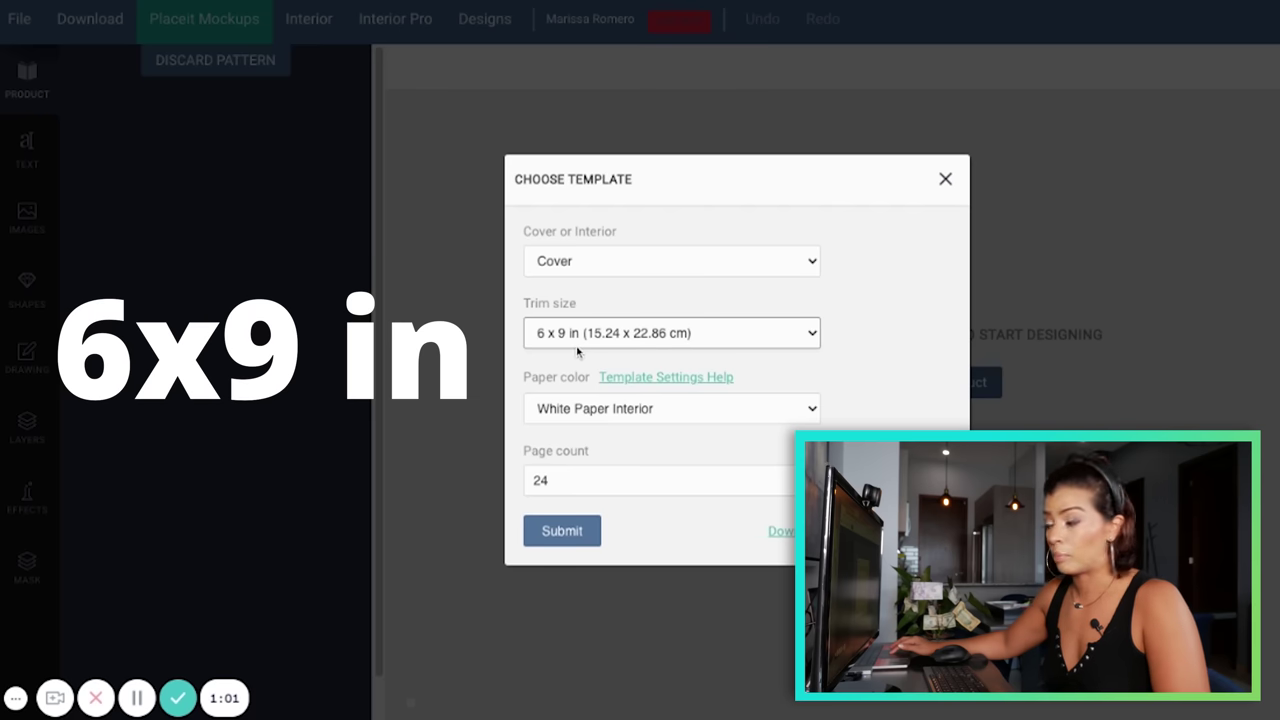
left_click(582, 418)
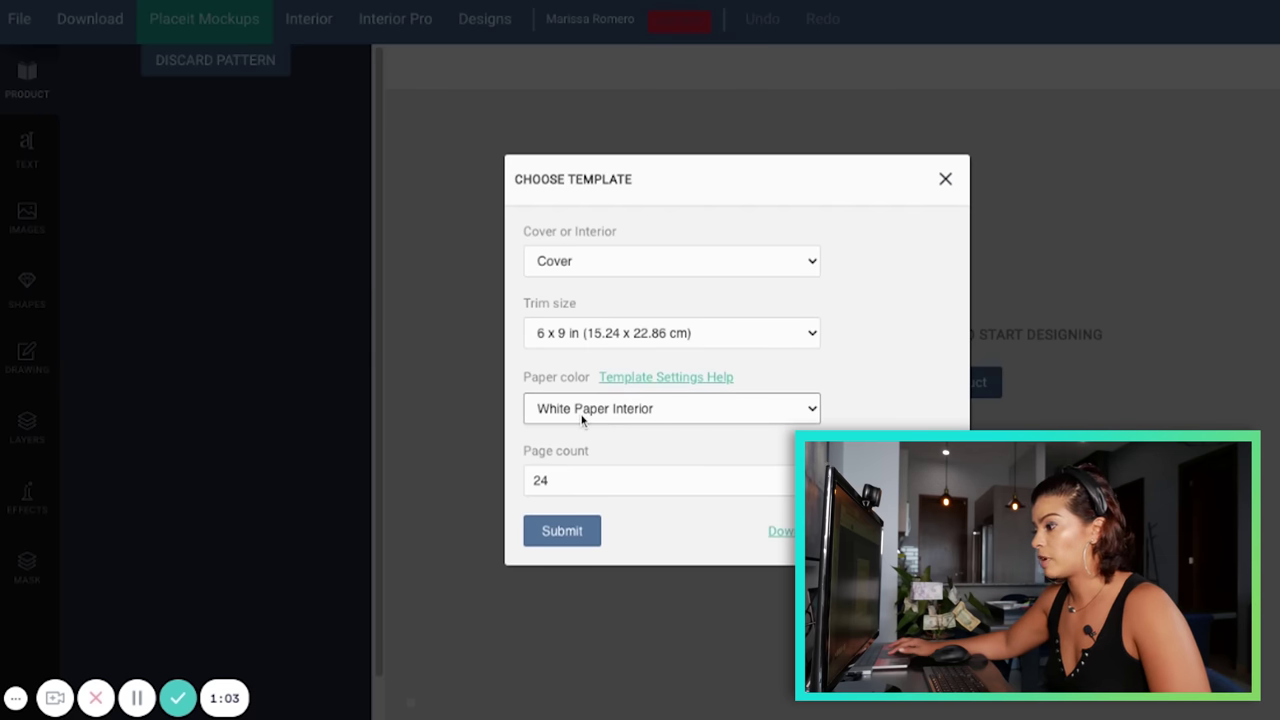
left_click(562, 531)
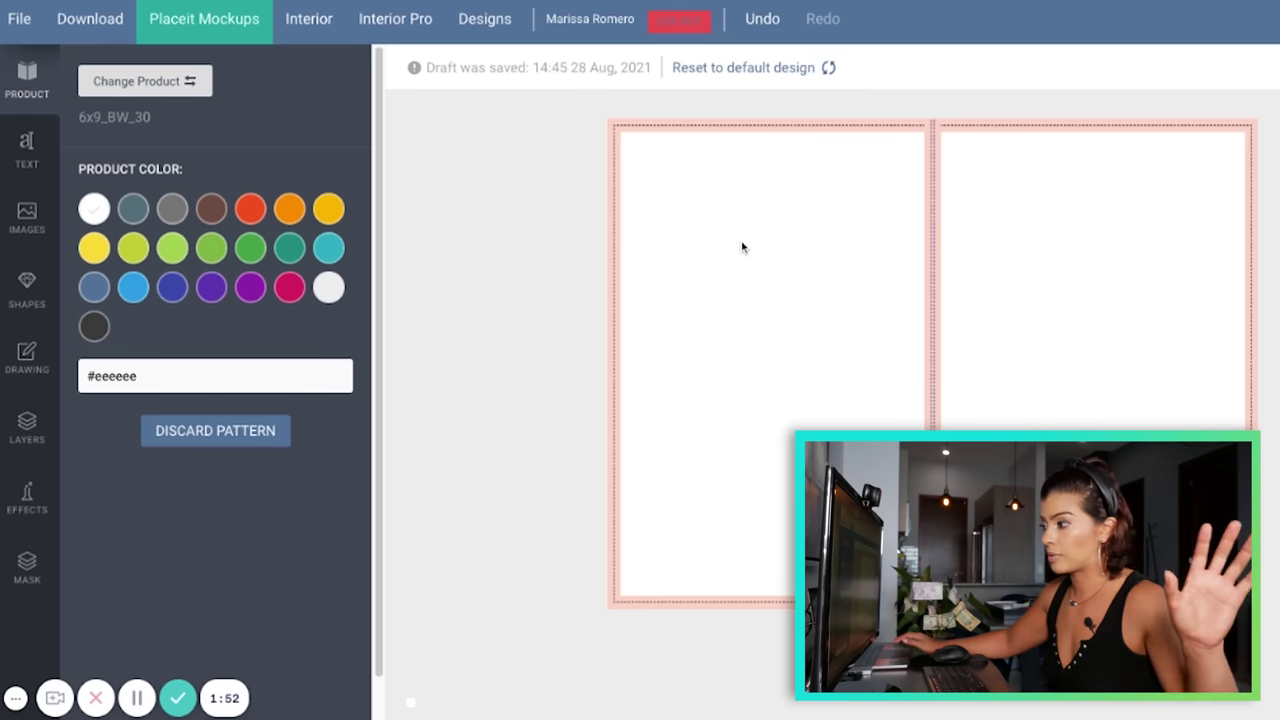
Add a Bridge-style curved text element in the Anton font to the upper part of the front cover
left_click(30, 150)
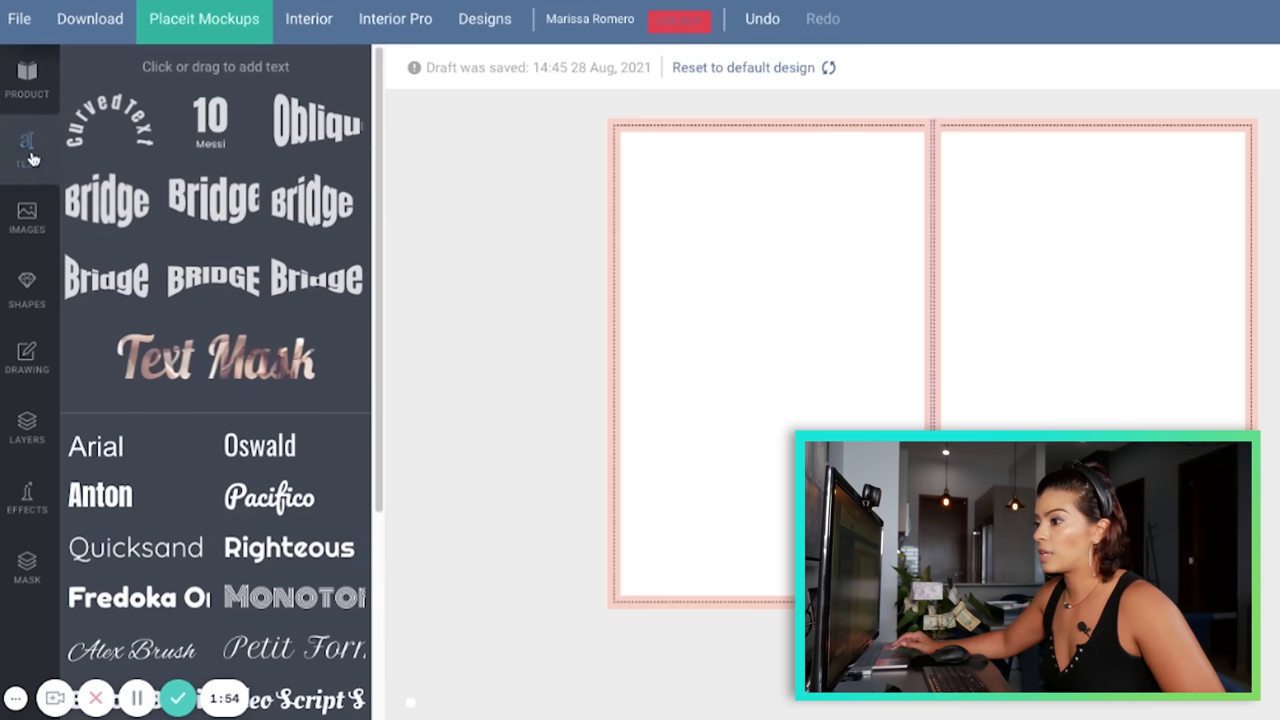
left_click_drag(215, 203, 1088, 269)
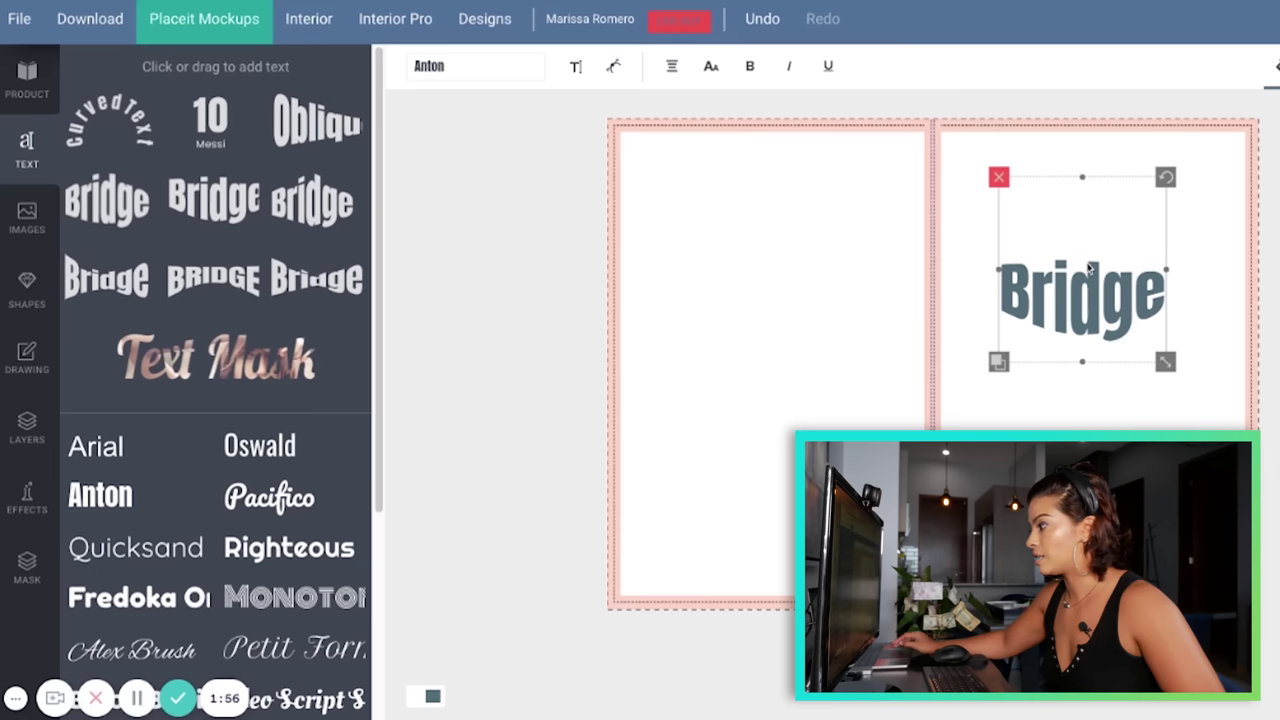
Add a laurel wreath shape to the lower part of the back cover
left_click(24, 213)
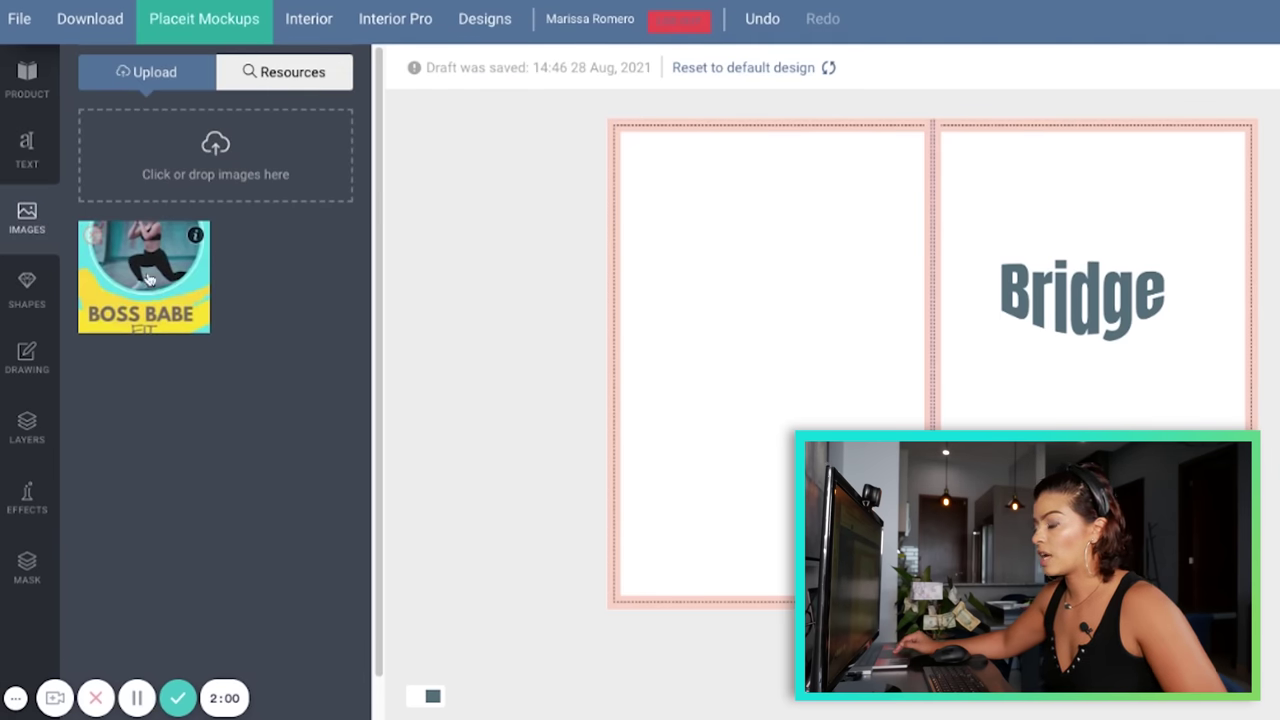
left_click(40, 289)
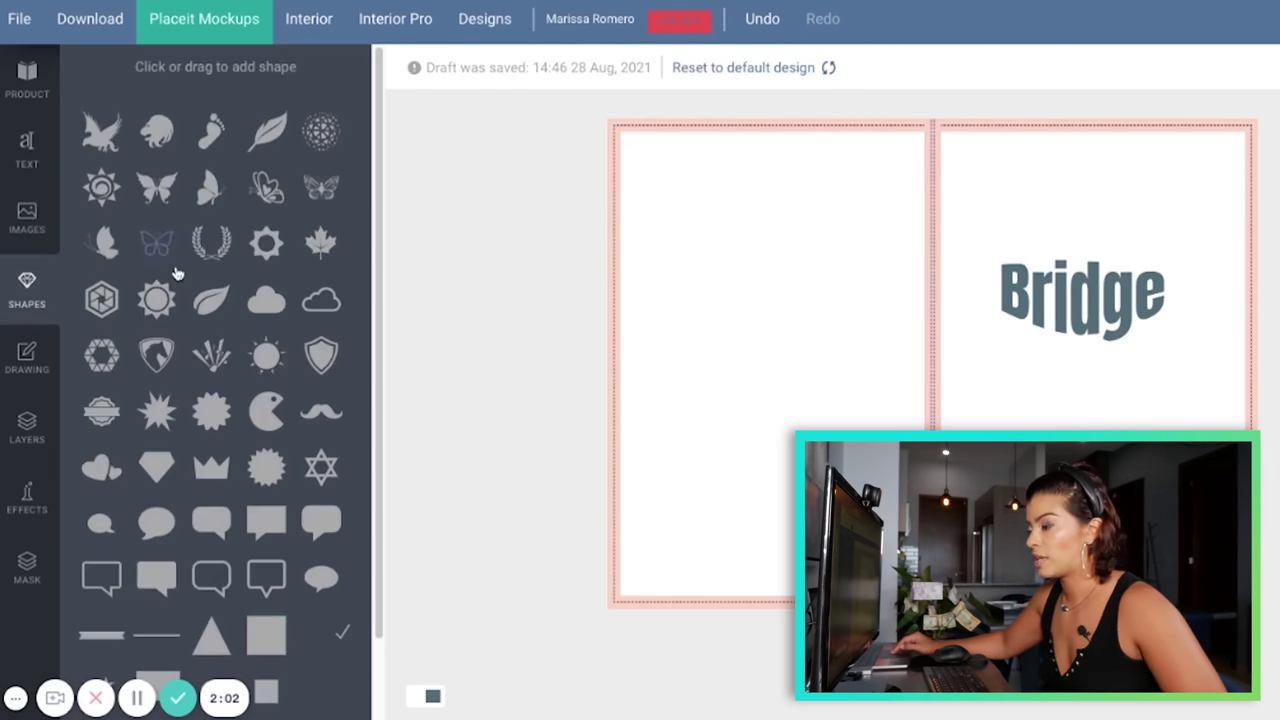
left_click(211, 243)
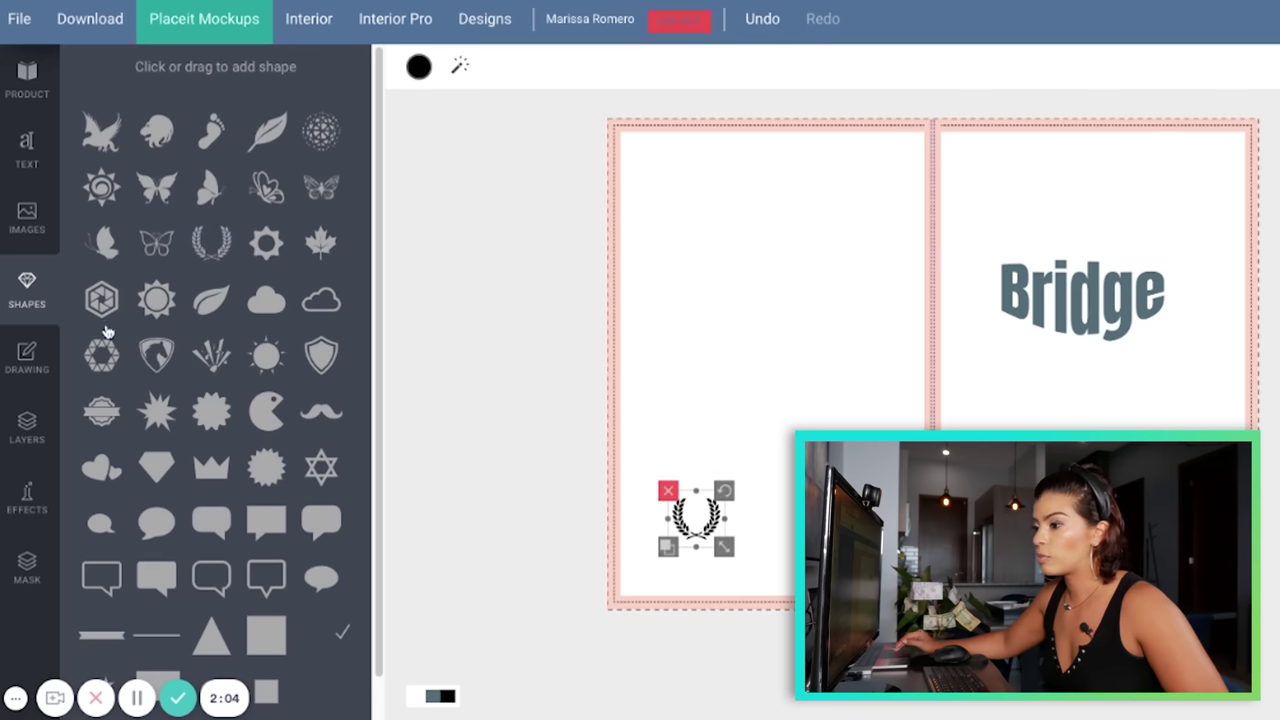
Draw a freehand yellow-green looping line across the middle of the back cover
left_click(35, 358)
left_click(207, 259)
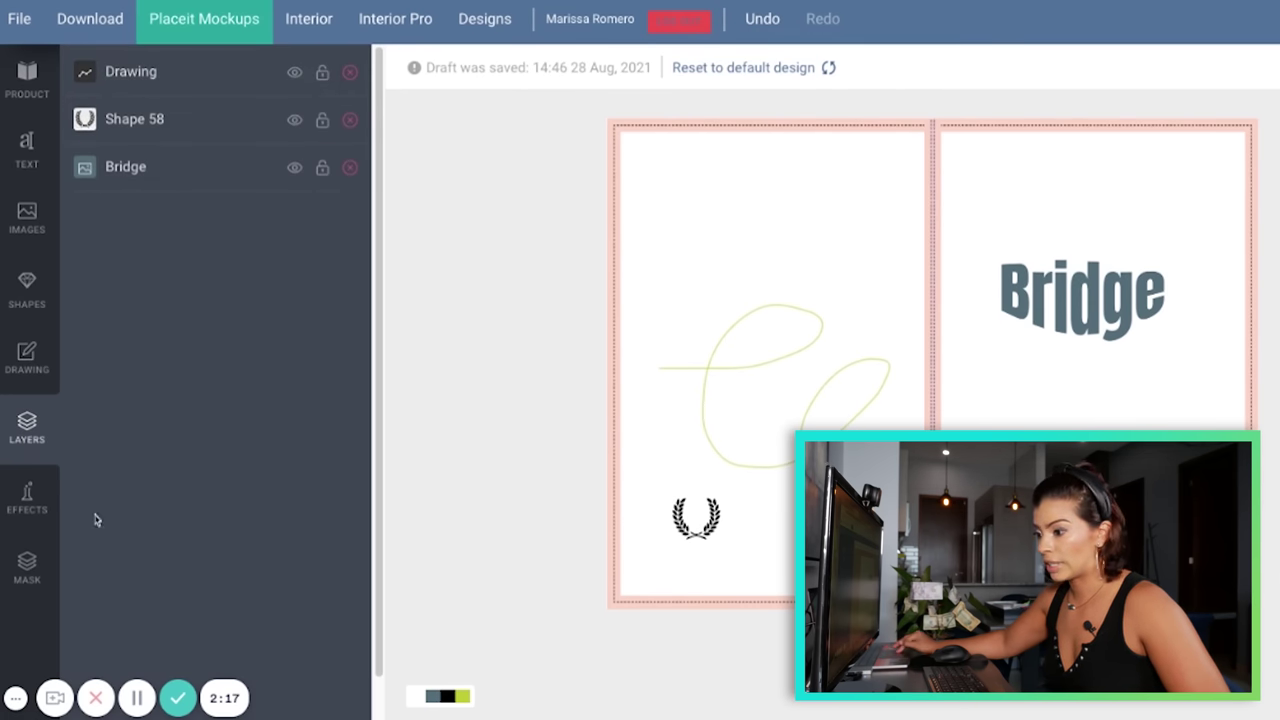
left_click(20, 498)
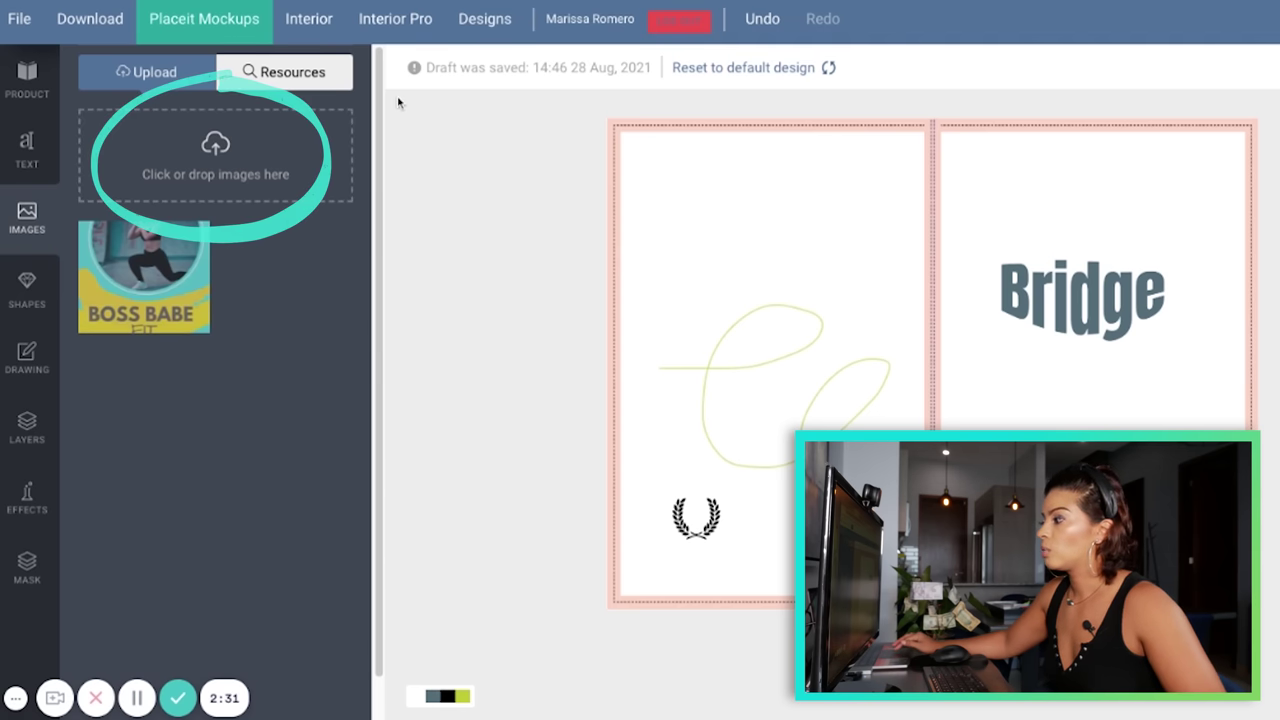
Delete the curved Bridge text from the front cover and the freehand line from the back cover
left_click(1078, 320)
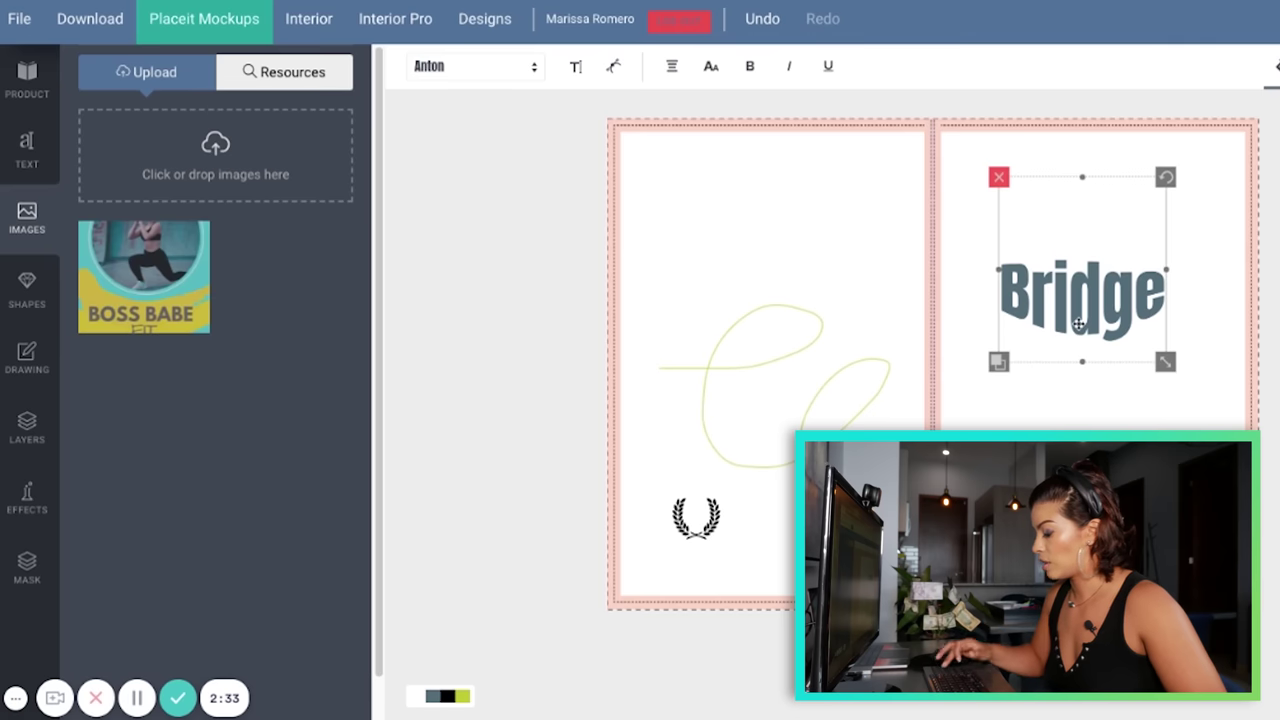
key("Delete")
left_click(734, 371)
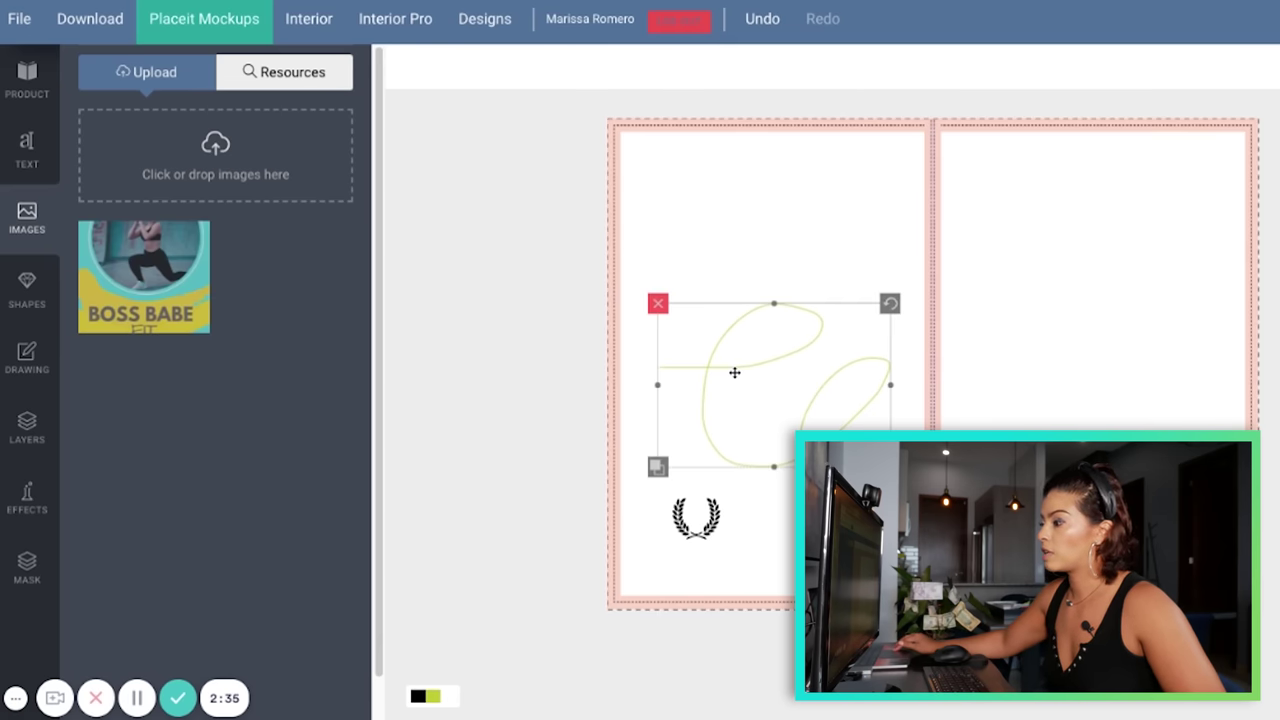
key("Delete")
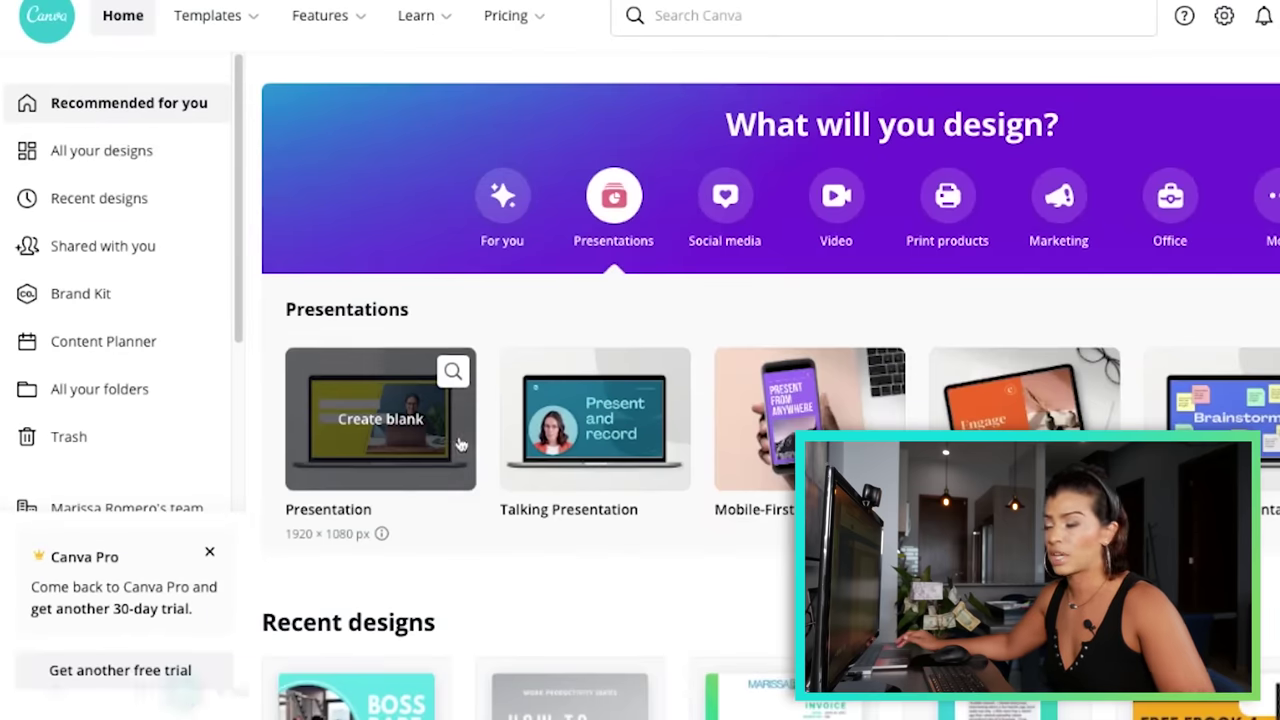
Switch to Canva and open the recent design "BOSS Babe fit" at its first page
scroll(451, 443, "down", 3)
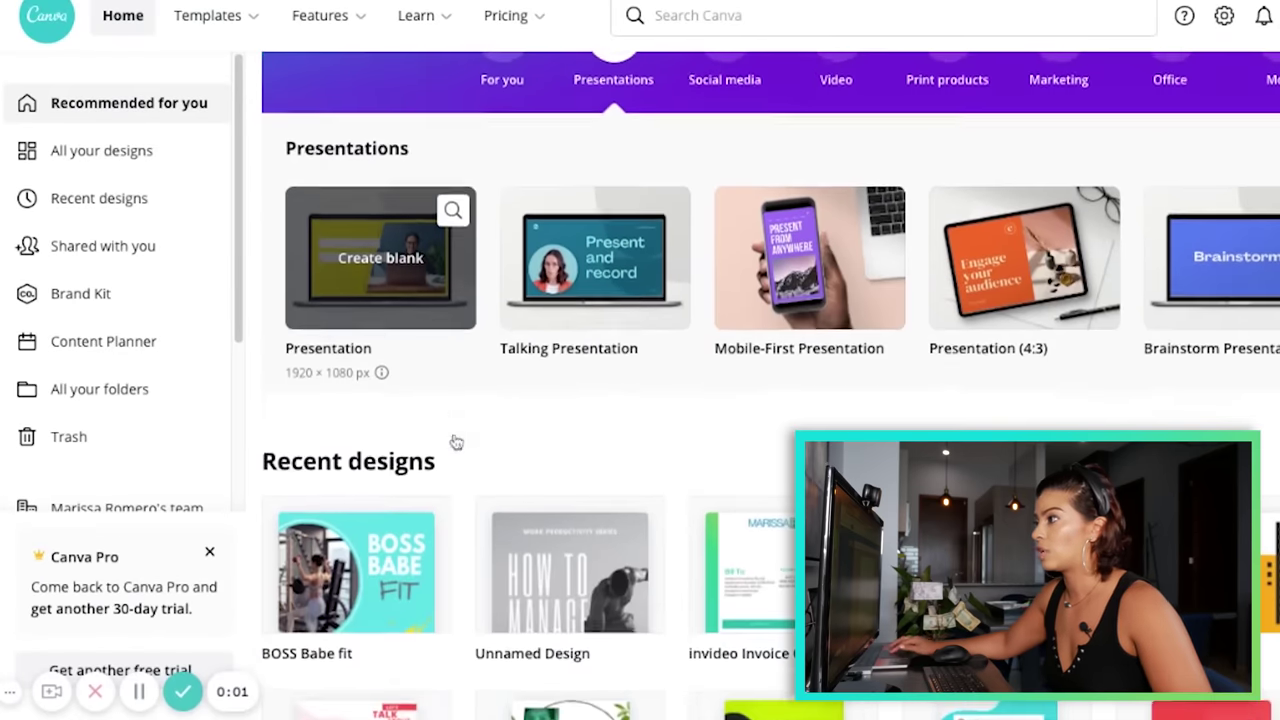
left_click(345, 565)
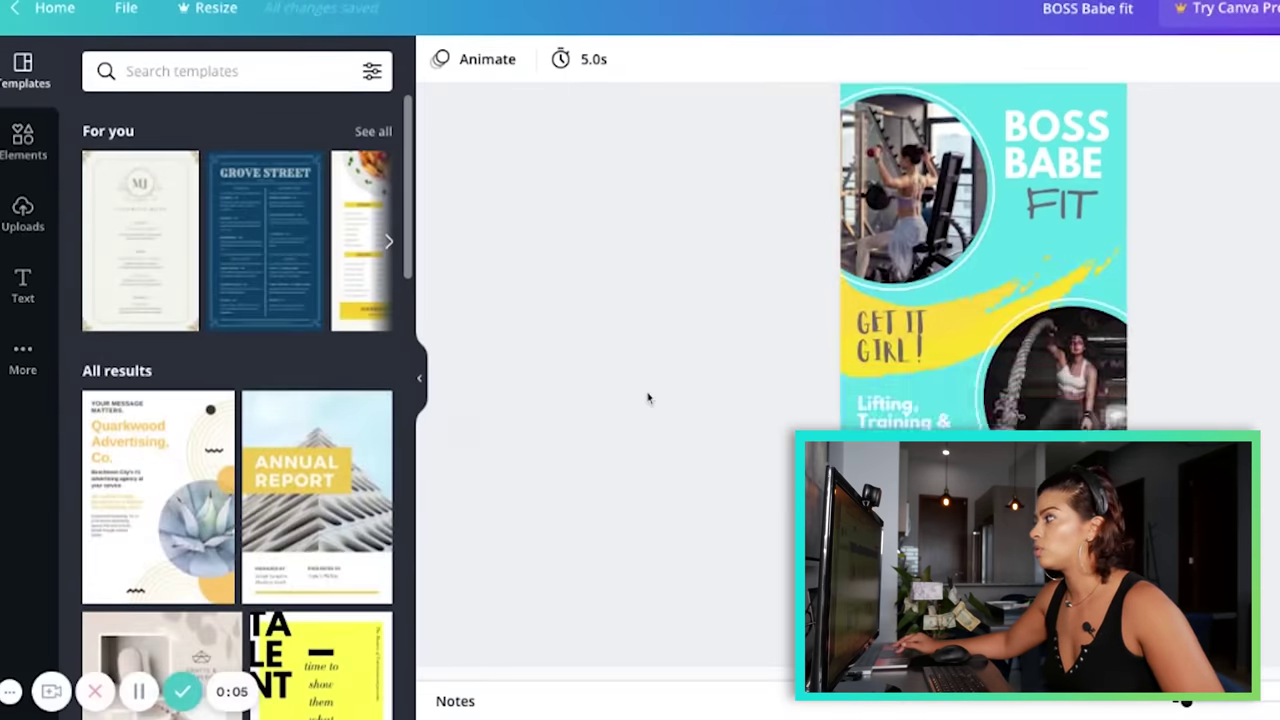
scroll(648, 398, "down", 1)
scroll(648, 398, "up", 2)
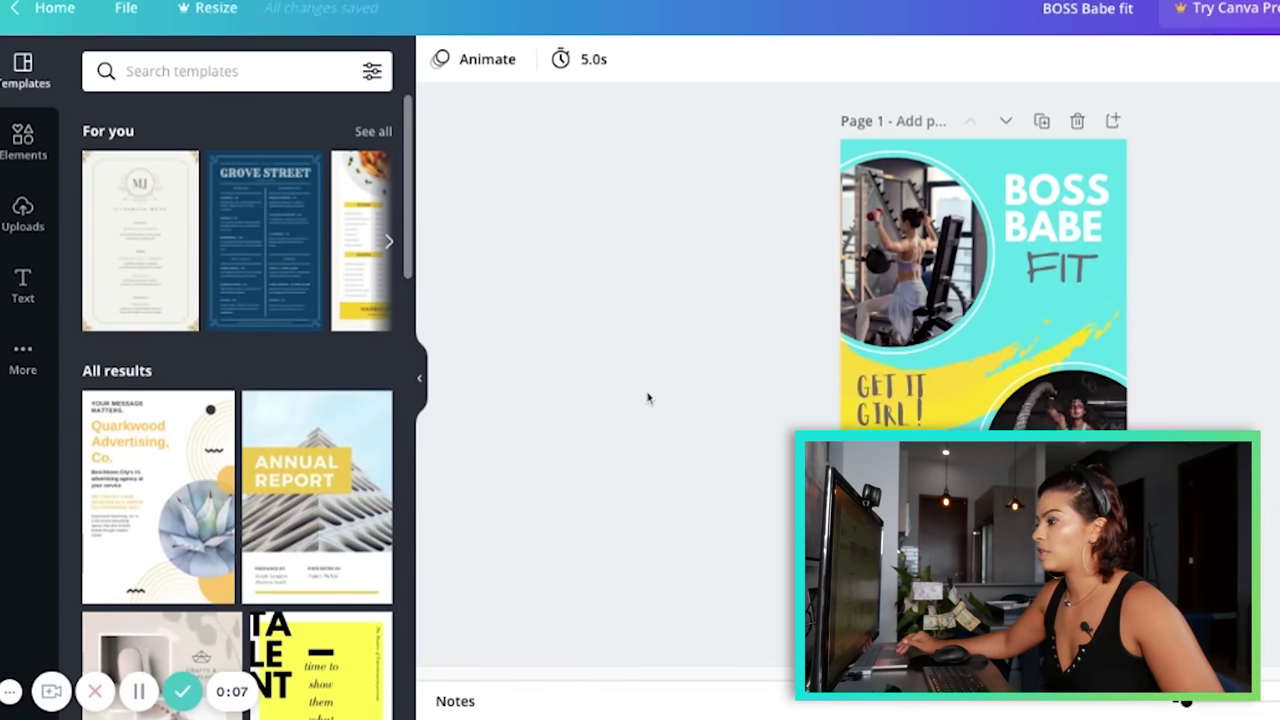
Try editing the word BABE in the page 1 title, and look through the design's other pages
left_click(1068, 218)
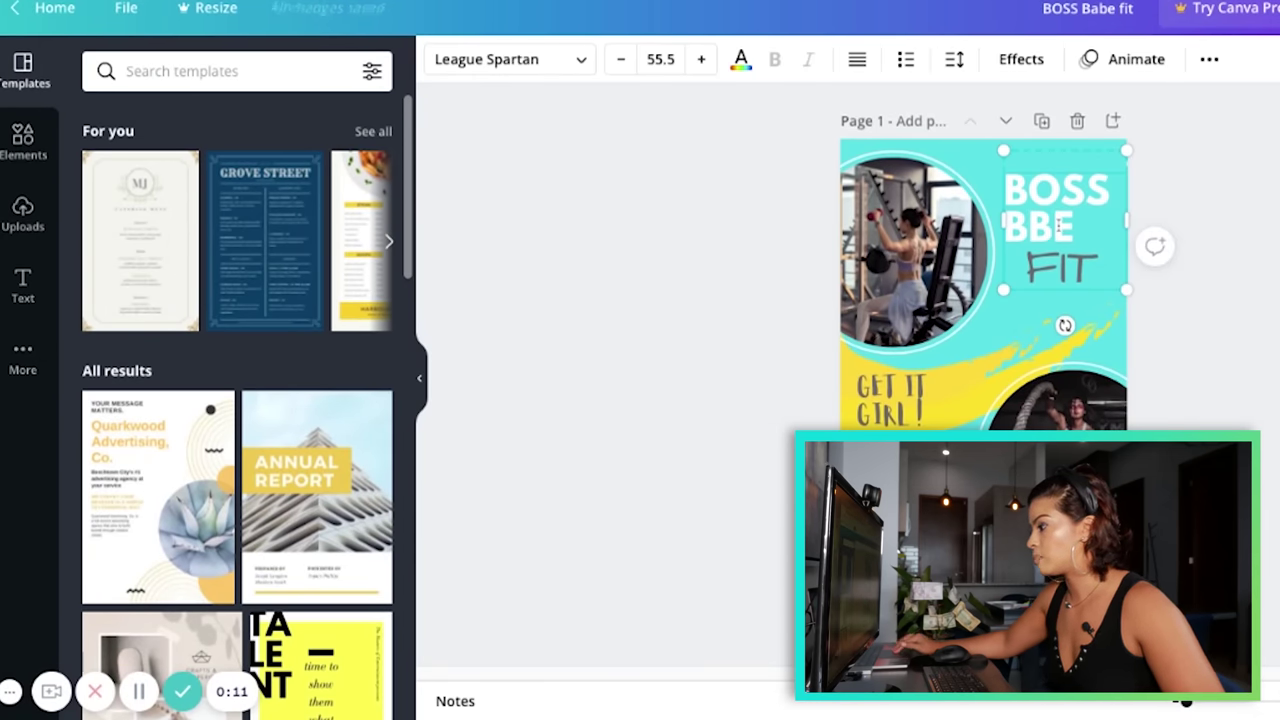
key("Escape")
scroll(1115, 385, "down", 5)
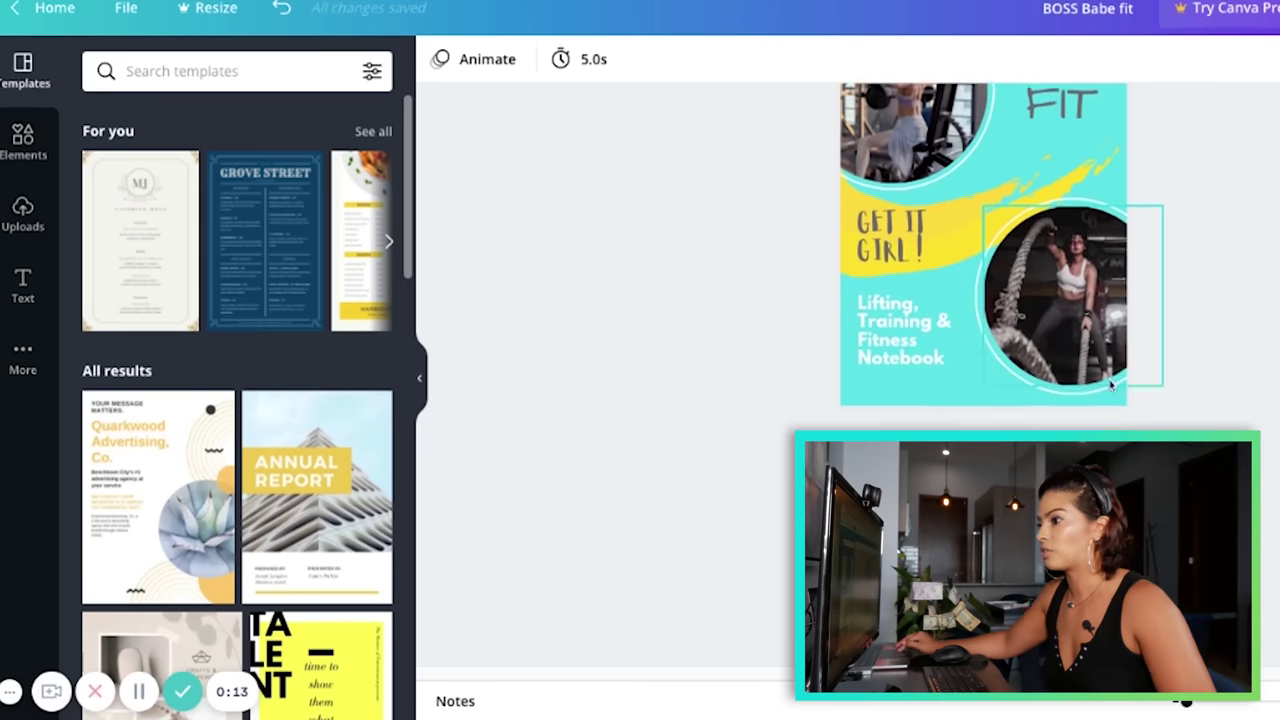
scroll(1113, 385, "down", 10)
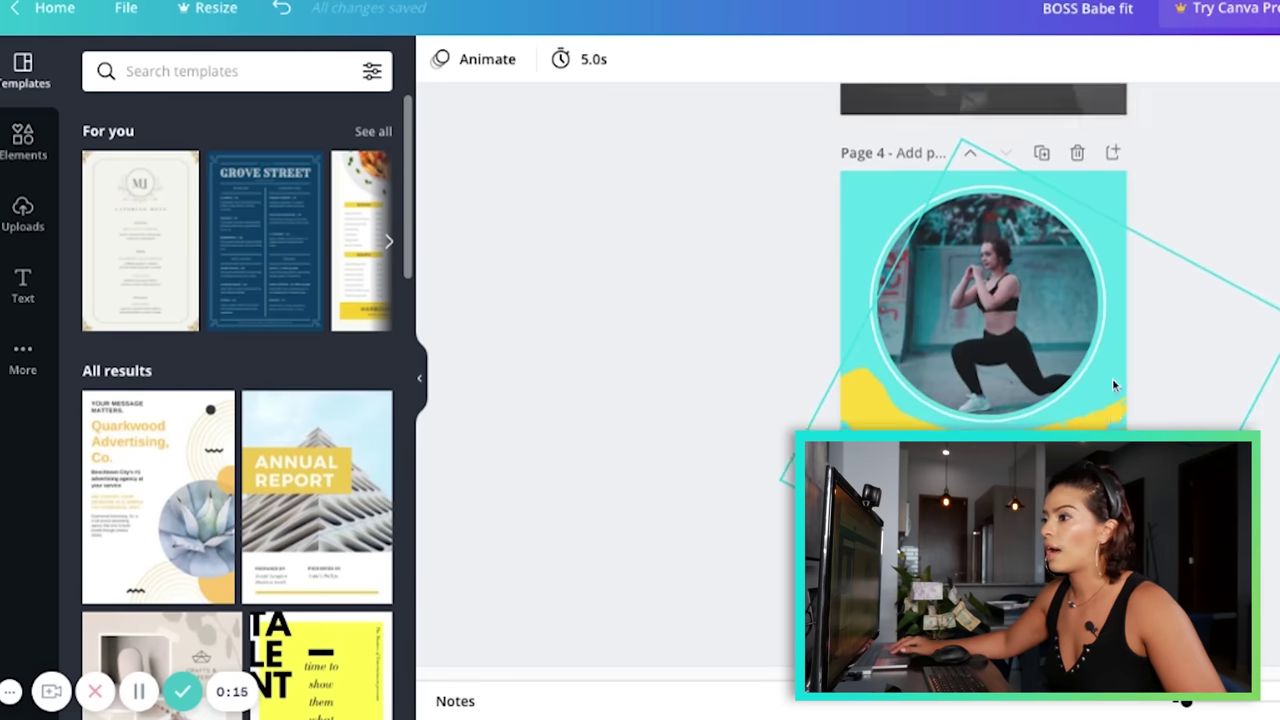
scroll(691, 377, "up", 5)
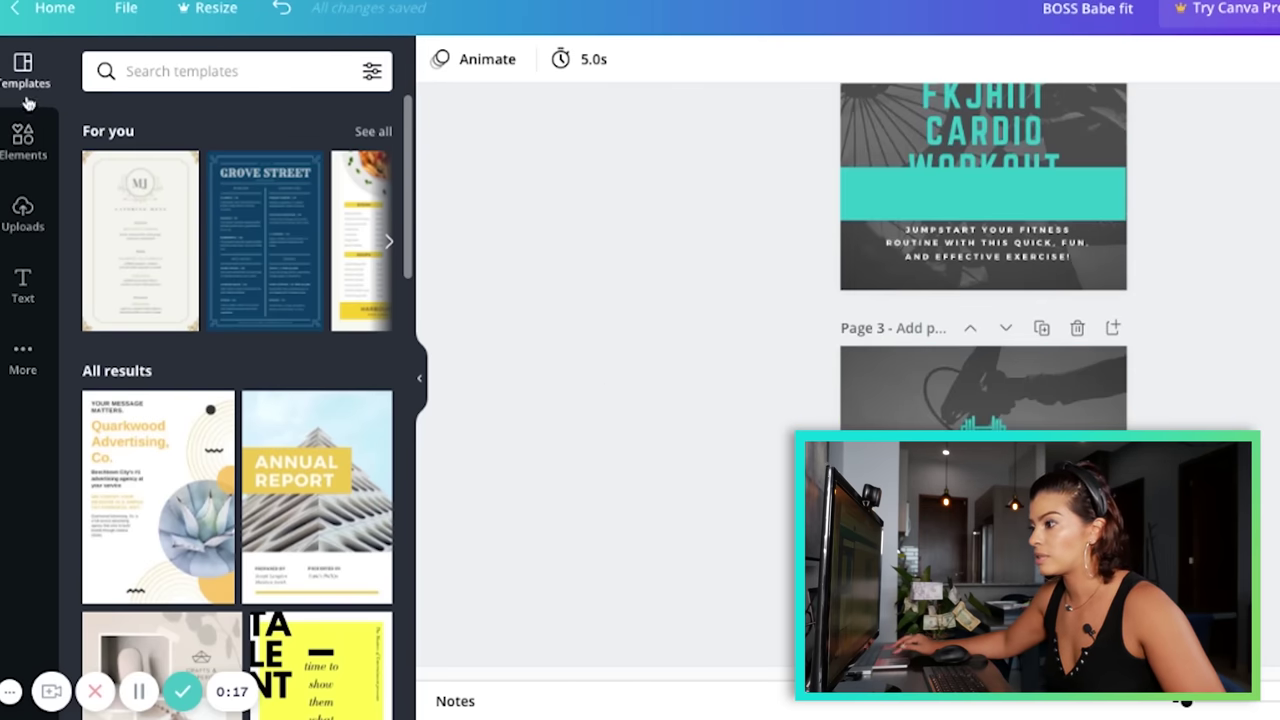
Search the design templates for "fitness", browse the results and try bringing "the benefits of yoga" template into the design
scroll(226, 363, "down", 2)
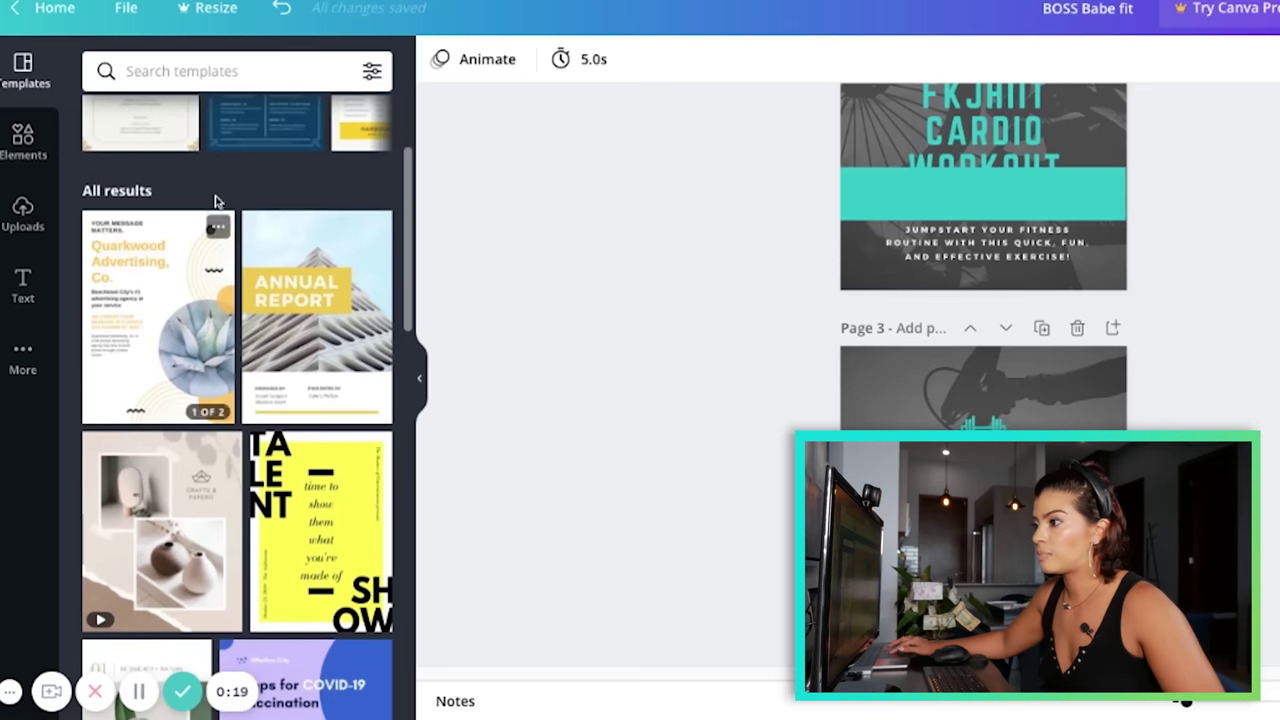
left_click(207, 71)
type("fitness")
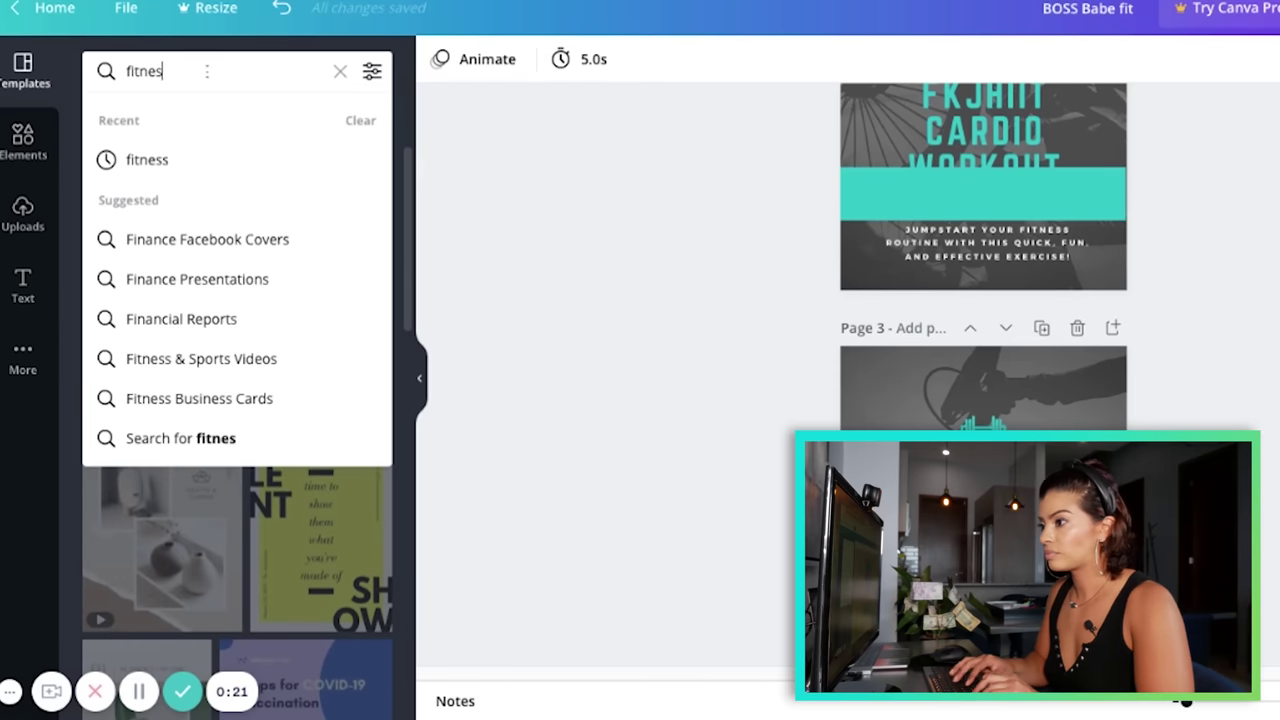
key("Return")
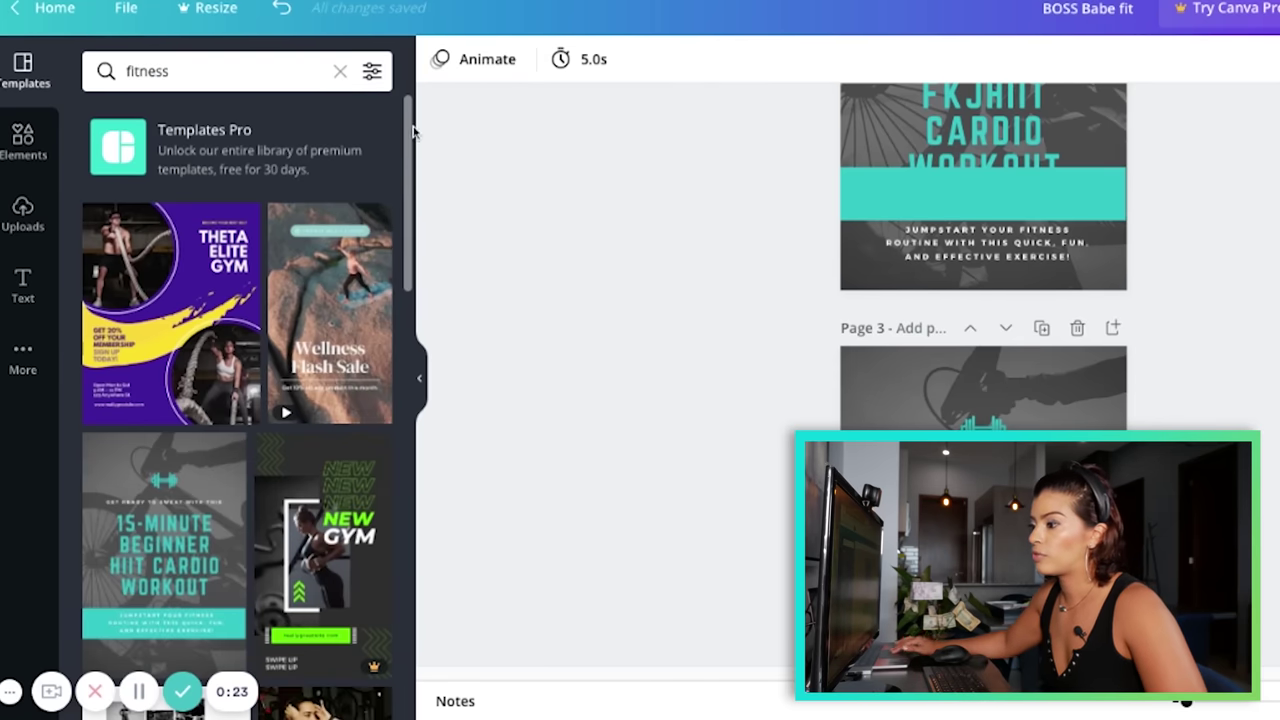
scroll(412, 134, "down", 3)
scroll(410, 140, "down", 10)
scroll(389, 285, "down", 1)
scroll(410, 328, "down", 5)
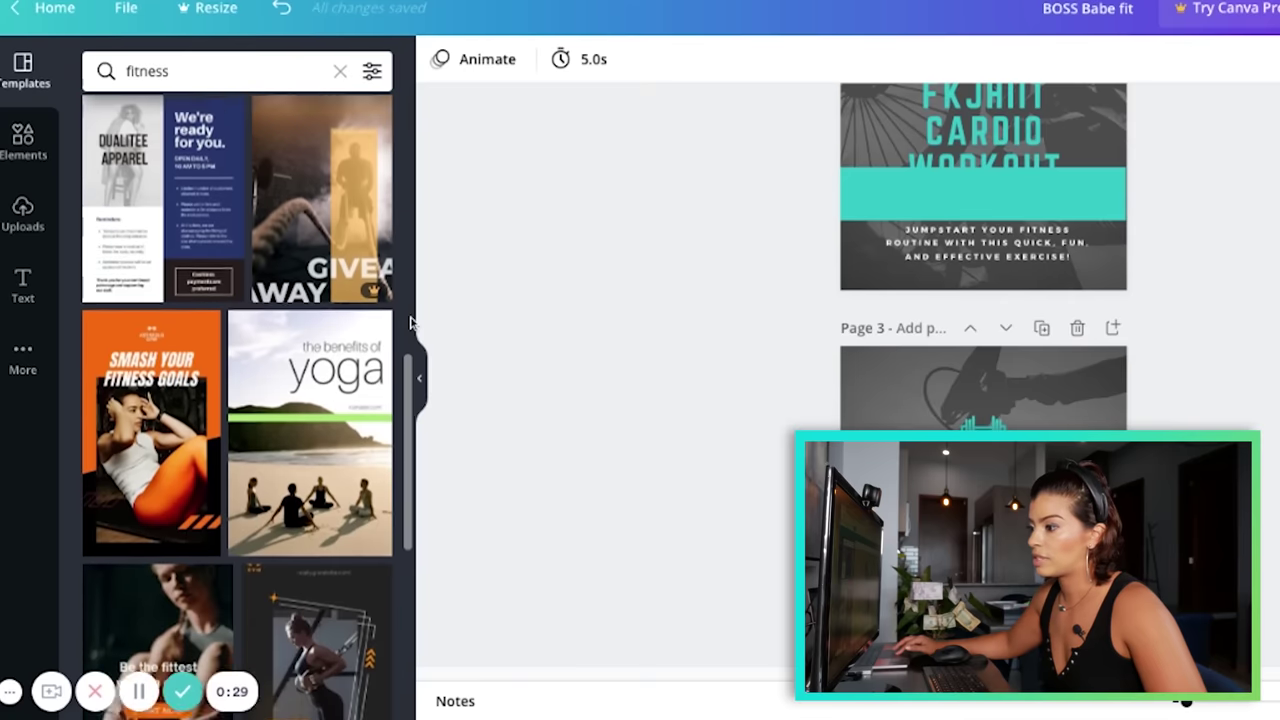
left_click_drag(310, 395, 815, 409)
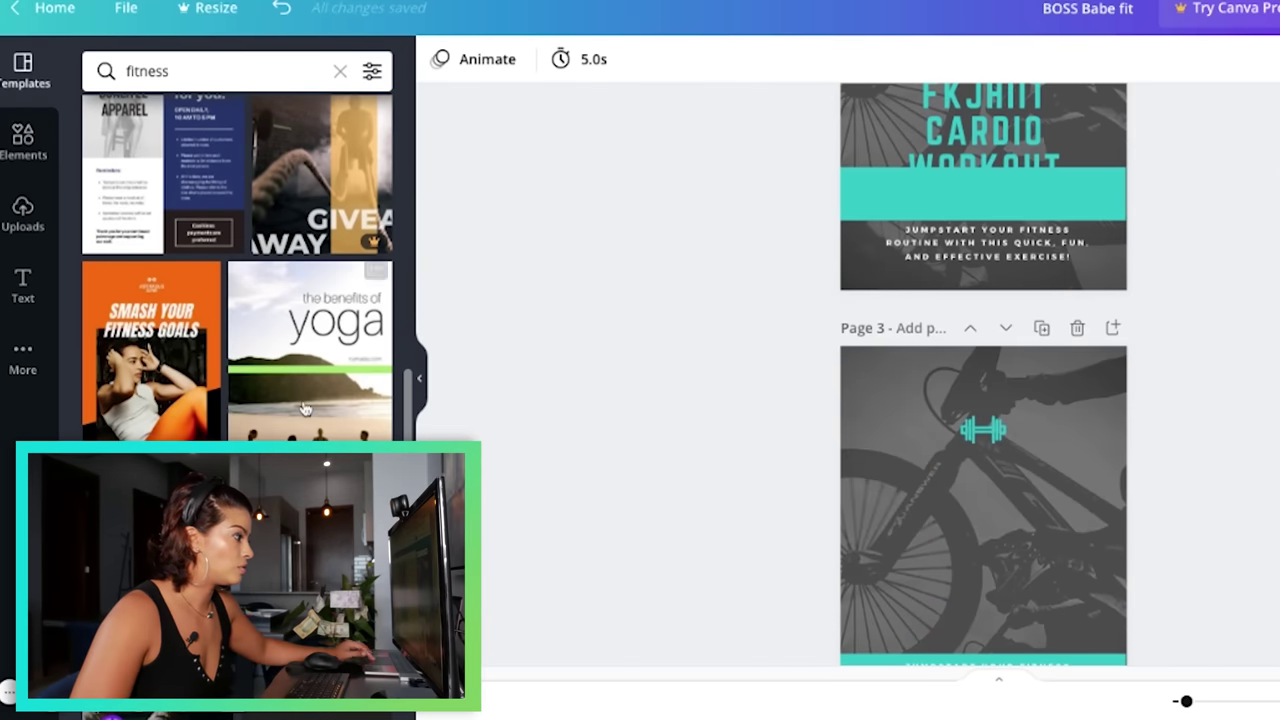